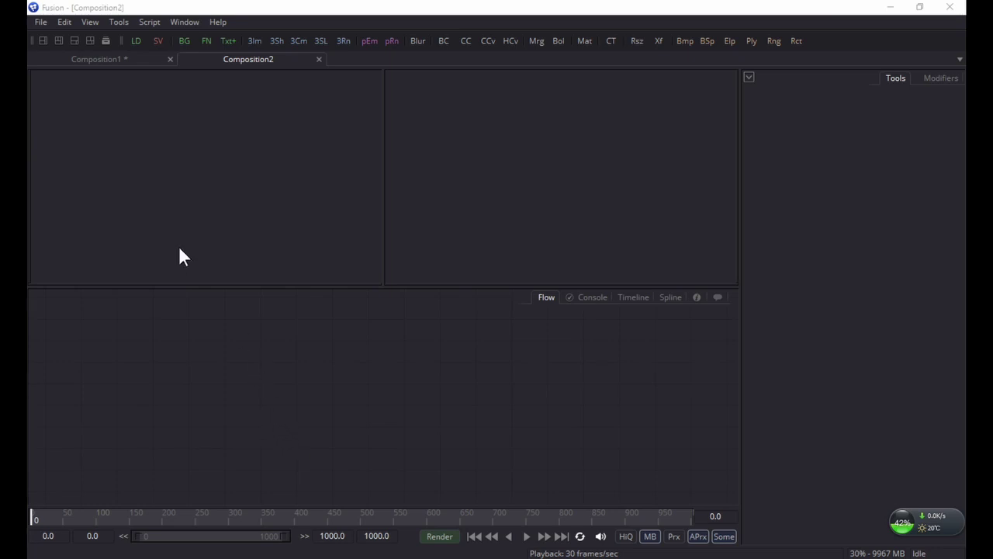
- Load the image IMG_0481.jpg and show it in the first viewer, fitted to the view
click(136, 40)
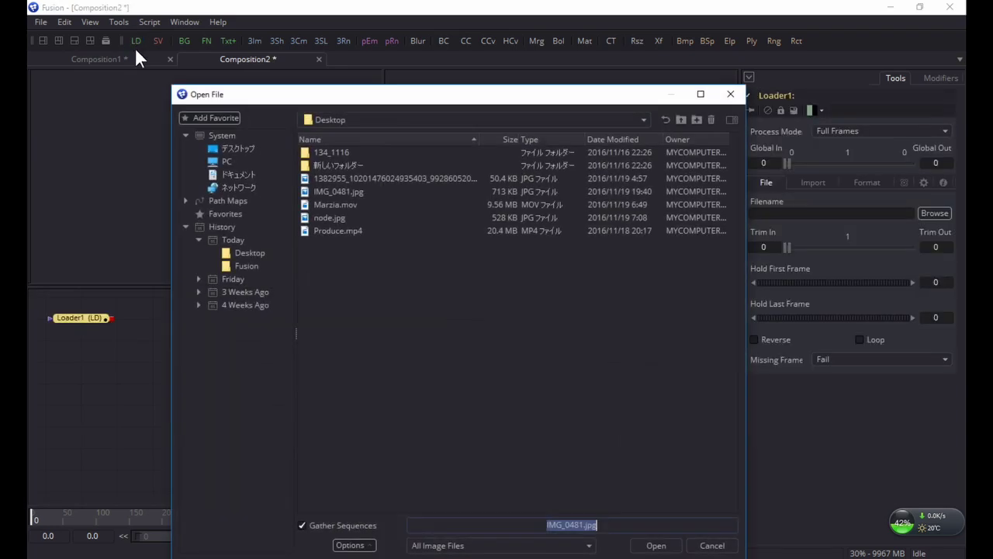
double_click(330, 192)
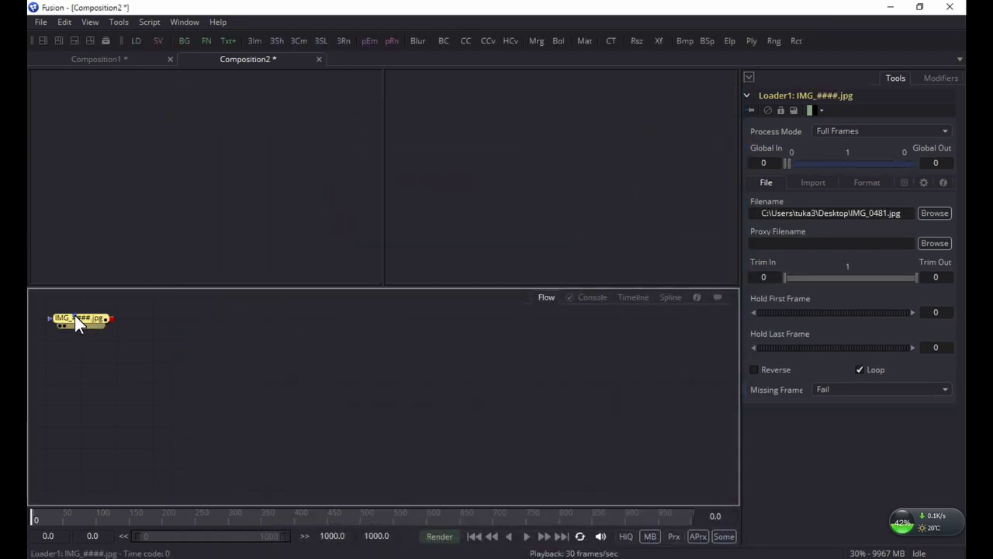
drag(75, 315, 106, 184)
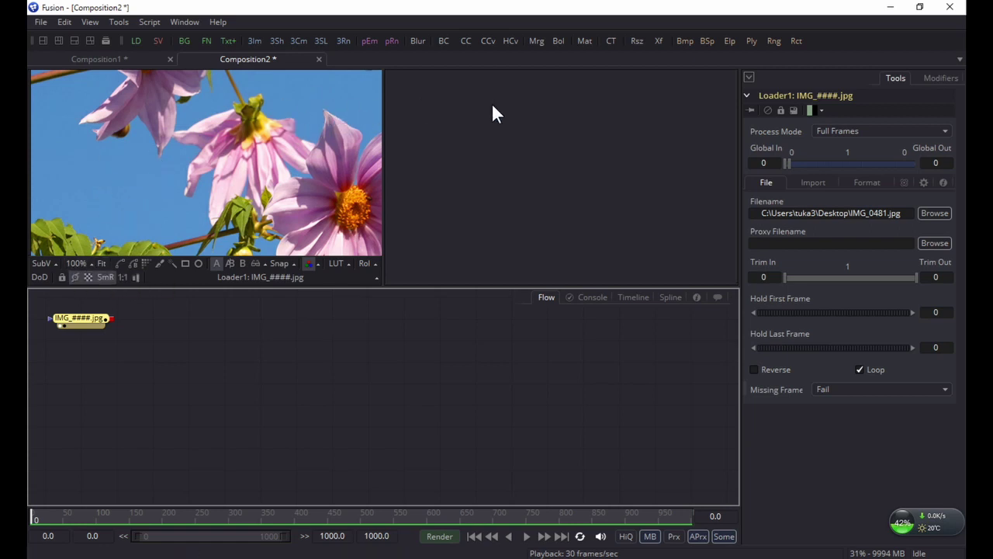
click(102, 262)
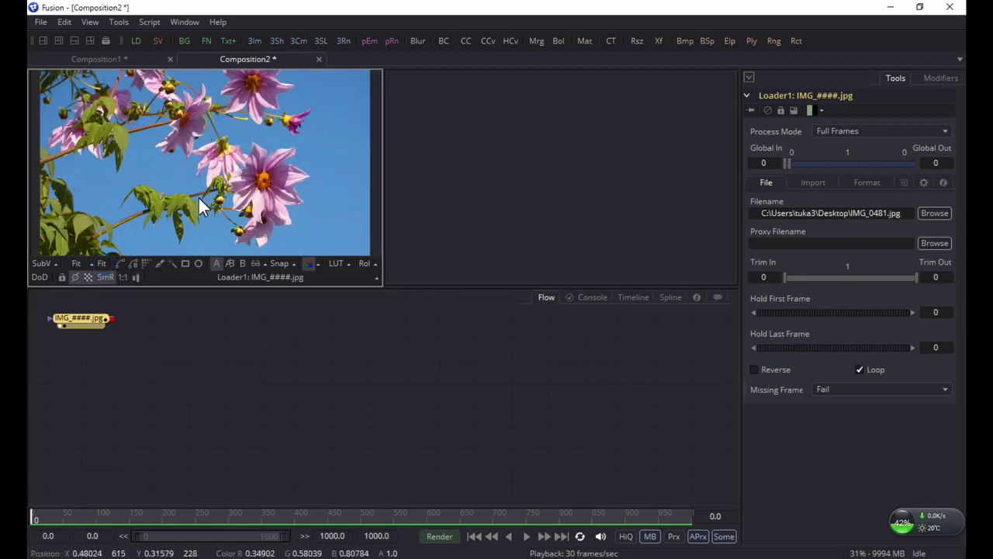
- Move the image loader node to the lower middle of the empty space in the flow's first half
click(85, 320)
drag(85, 320, 204, 409)
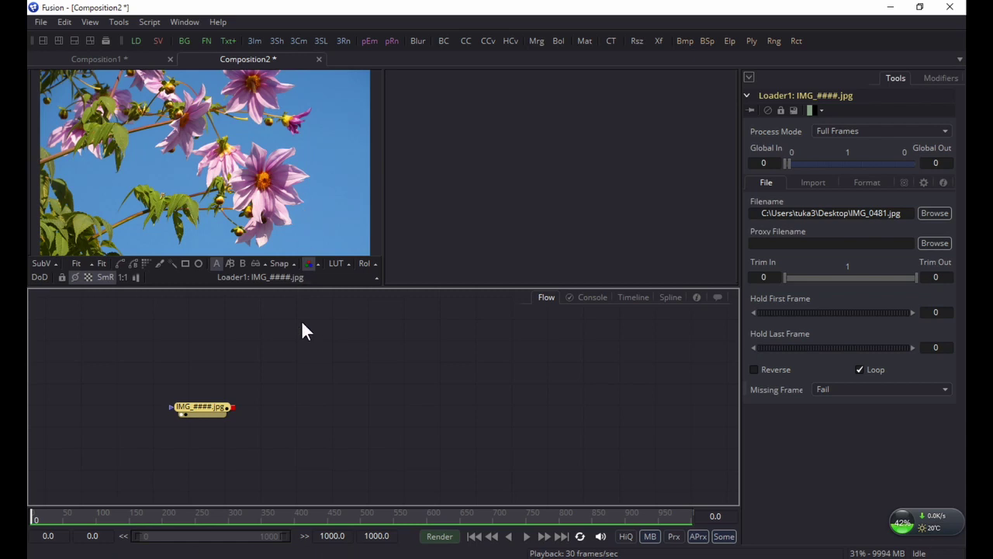
drag(206, 408, 192, 411)
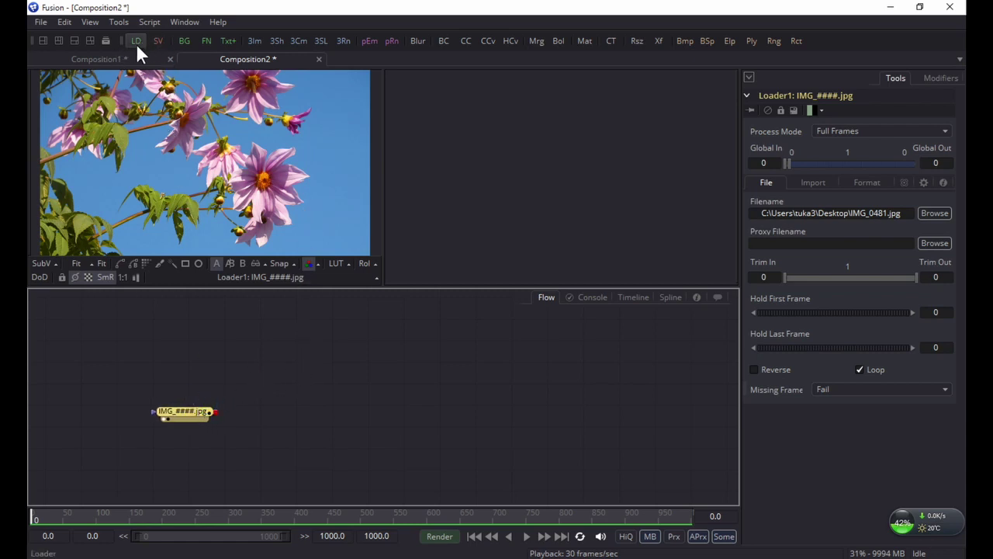
- Add a Primatte keyer from the Matte tools after the image loader, and put the tool library away
click(106, 41)
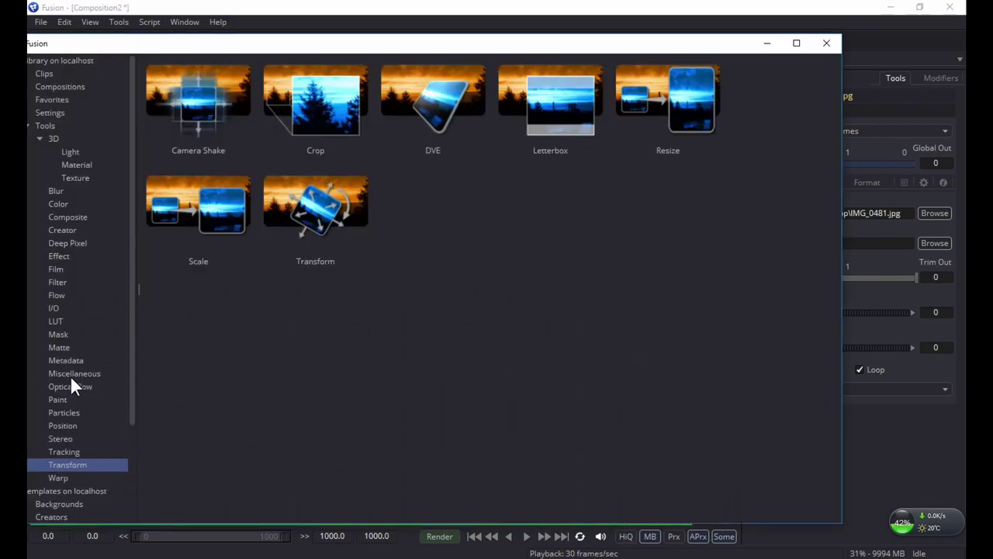
click(63, 348)
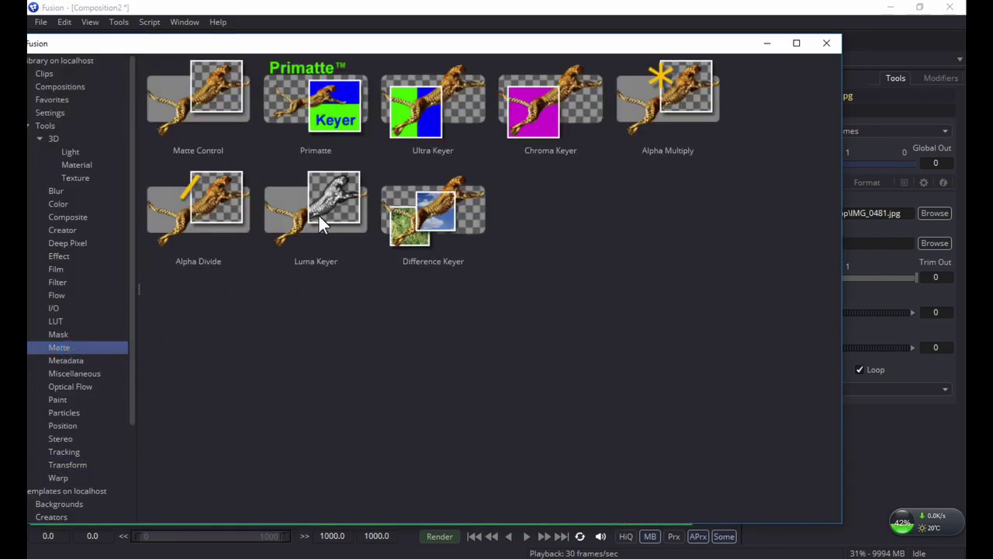
double_click(311, 94)
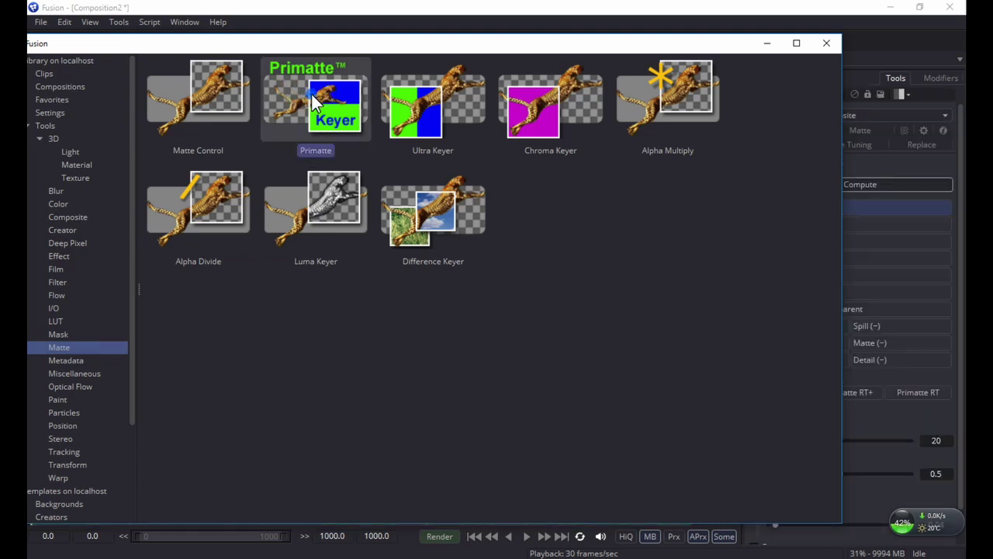
click(768, 43)
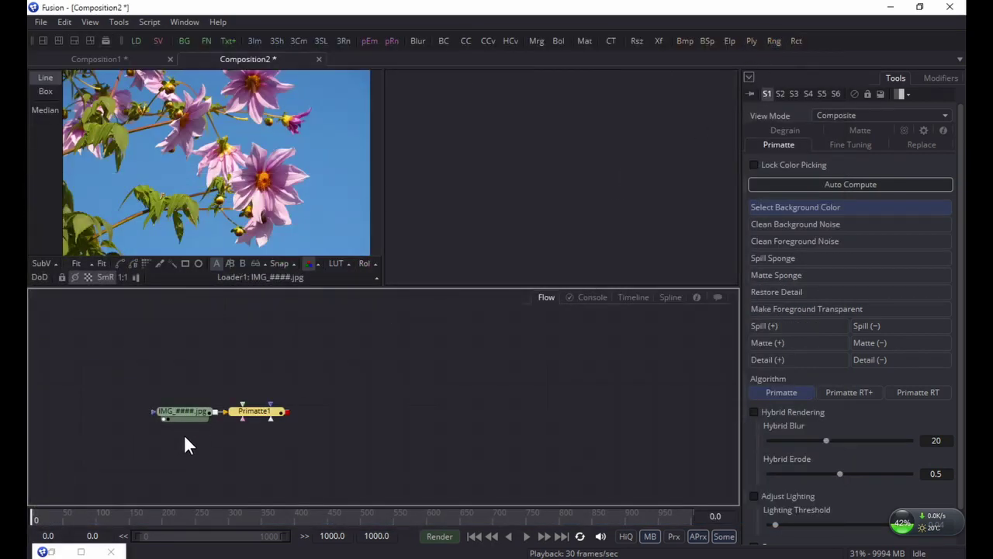
- Show the Primatte node in the second viewer, fitted to the view
click(273, 412)
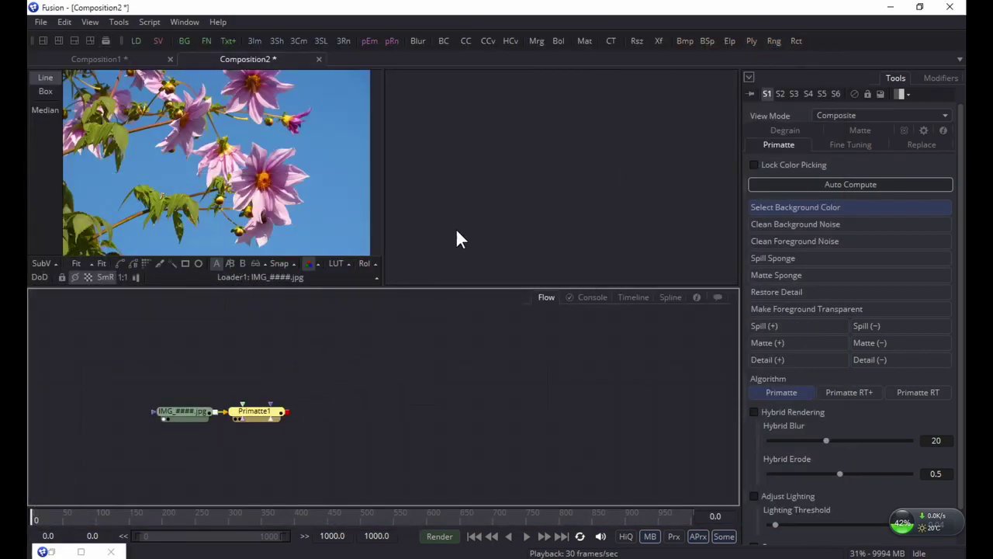
key(2)
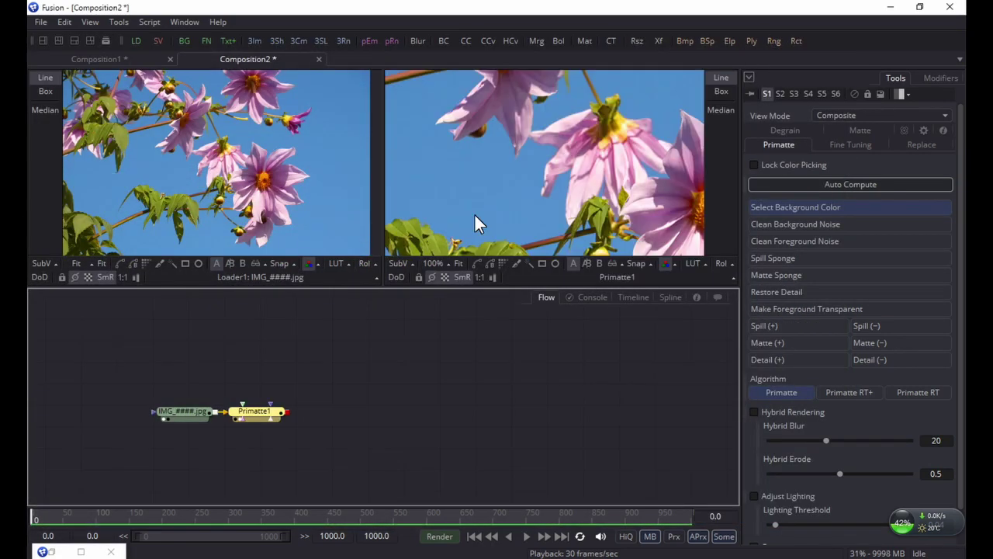
click(458, 261)
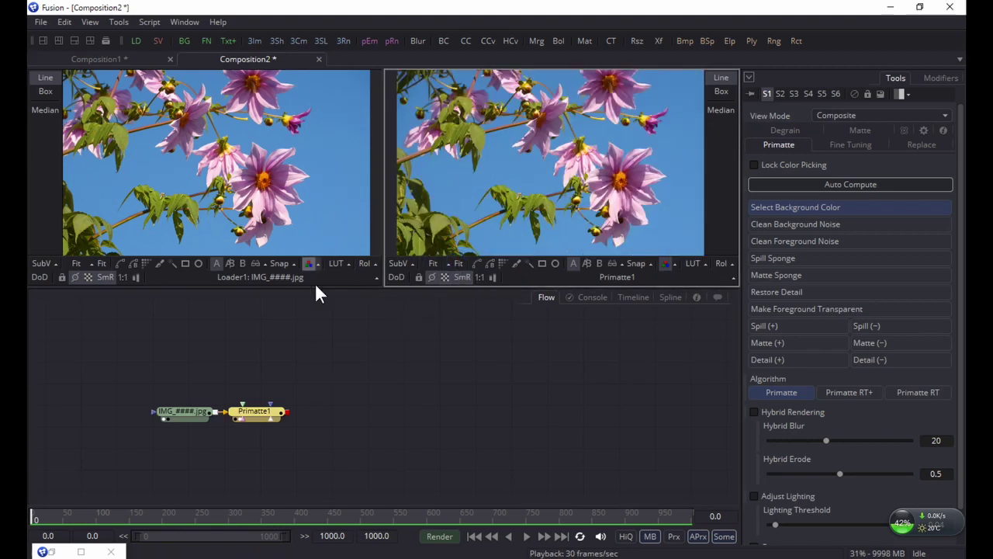
- Key out the blue sky by sampling it as Primatte's background color, and check the leaf edges up close
click(771, 204)
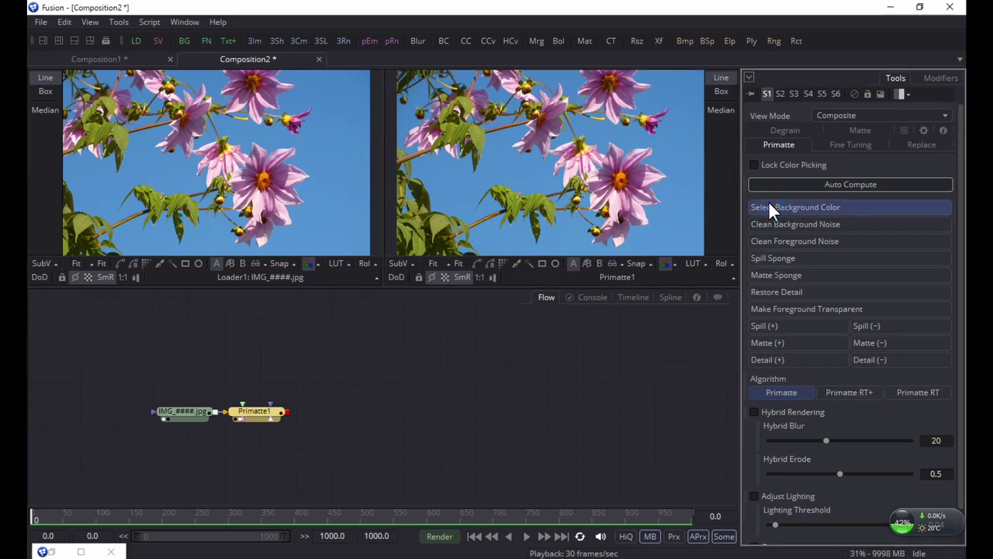
drag(333, 123, 336, 228)
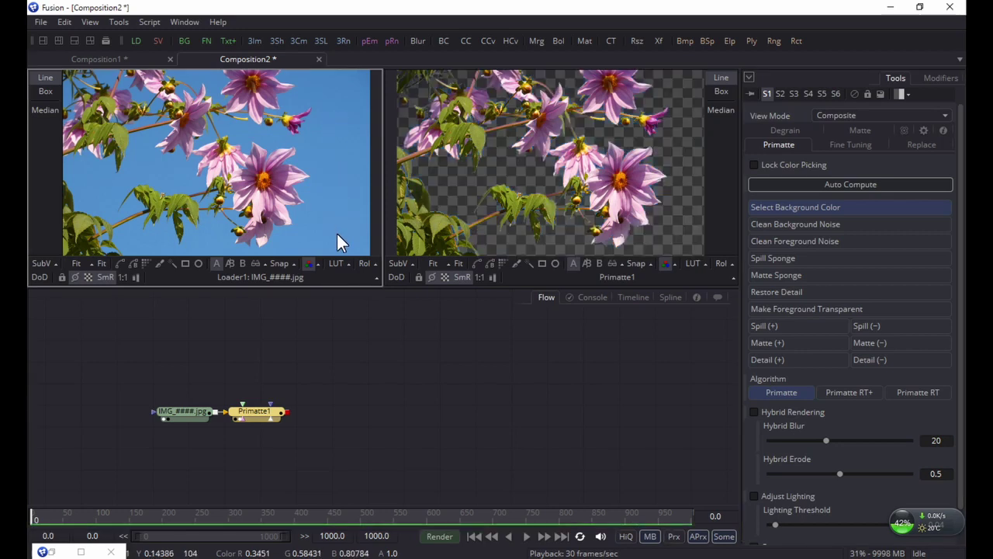
scroll(561, 189, up, 3)
scroll(561, 190, down, 3)
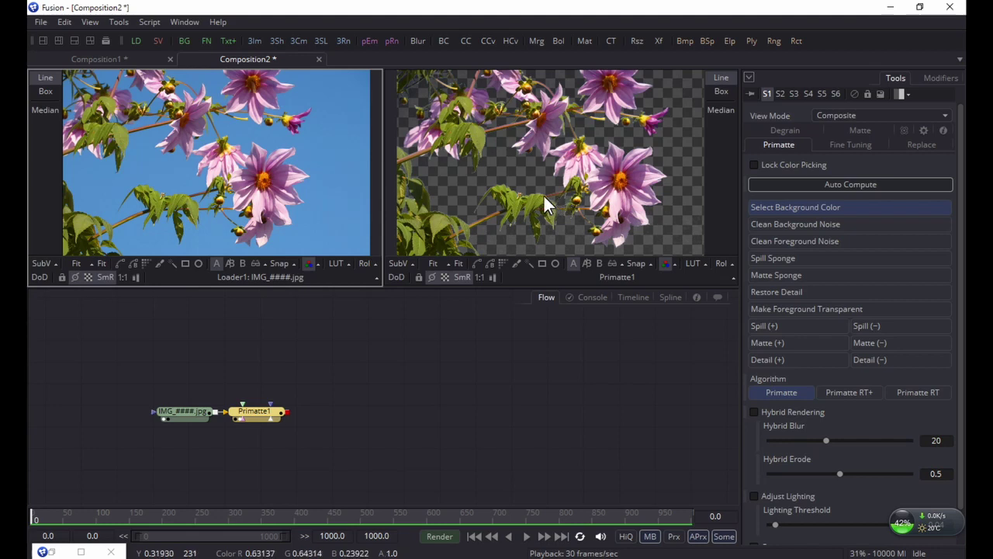
scroll(540, 193, up, 6)
scroll(541, 193, down, 4)
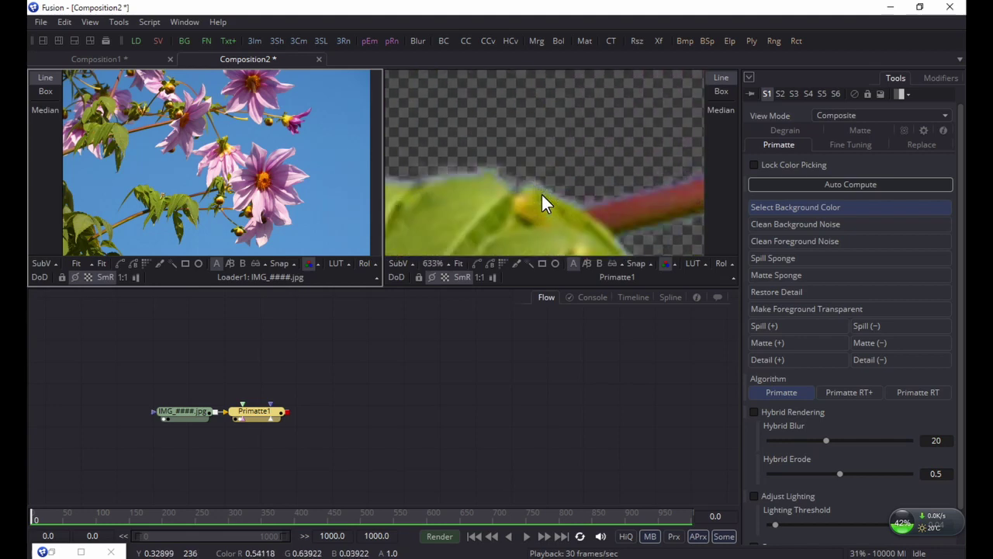
scroll(541, 192, down, 3)
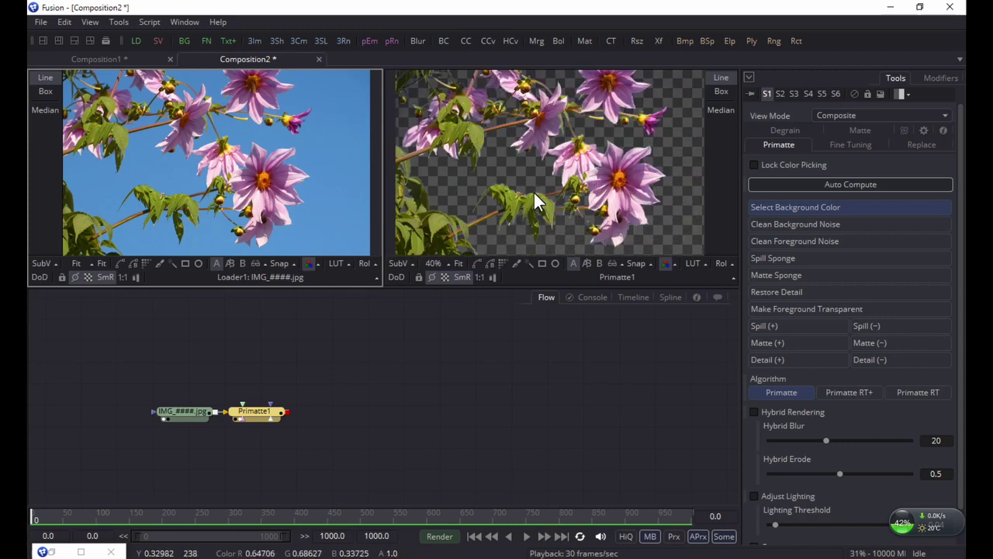
click(531, 180)
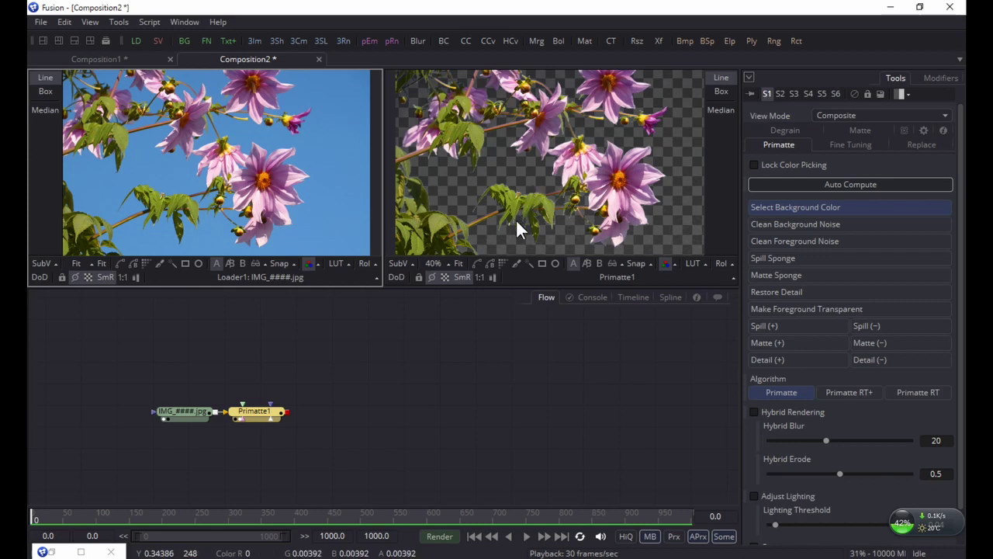
- Add an unconnected FastNoise node beside the Primatte node and show it in the first viewer
click(408, 364)
click(345, 347)
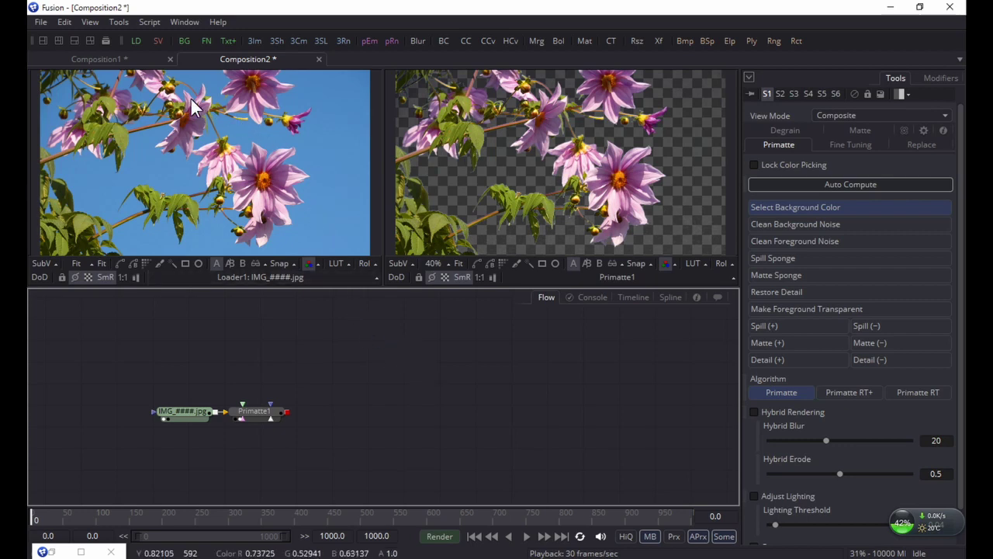
click(206, 43)
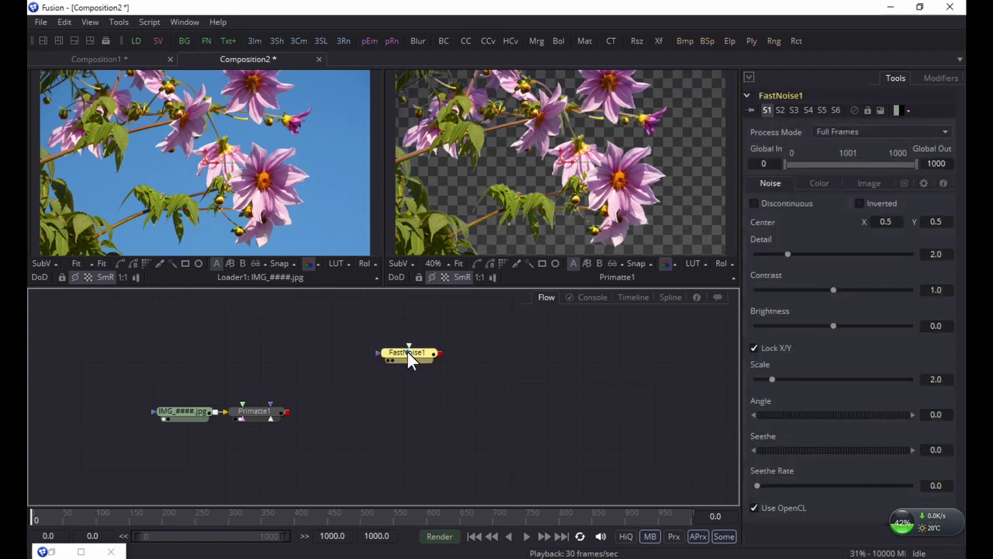
drag(407, 351, 404, 390)
key(ctrl+z)
key(1)
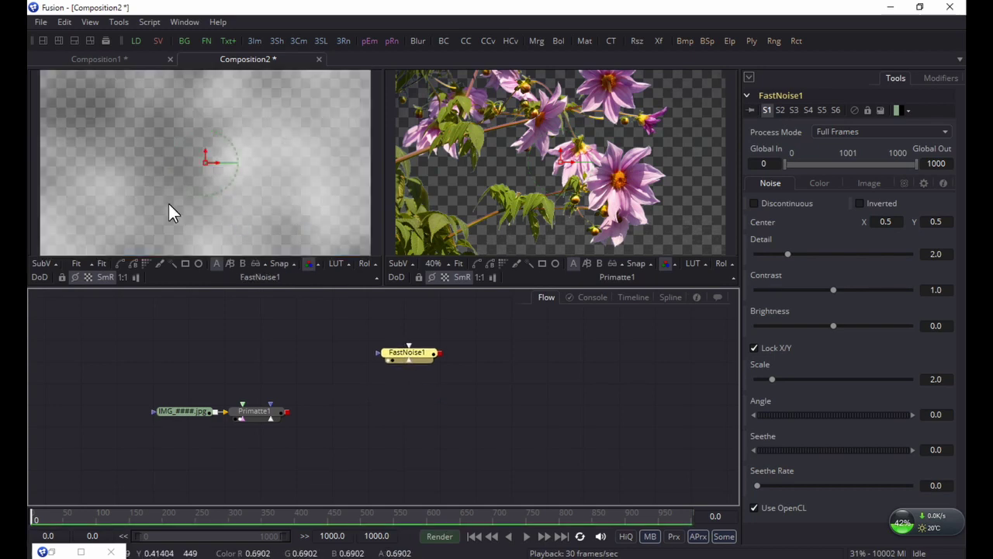
key(ctrl+y)
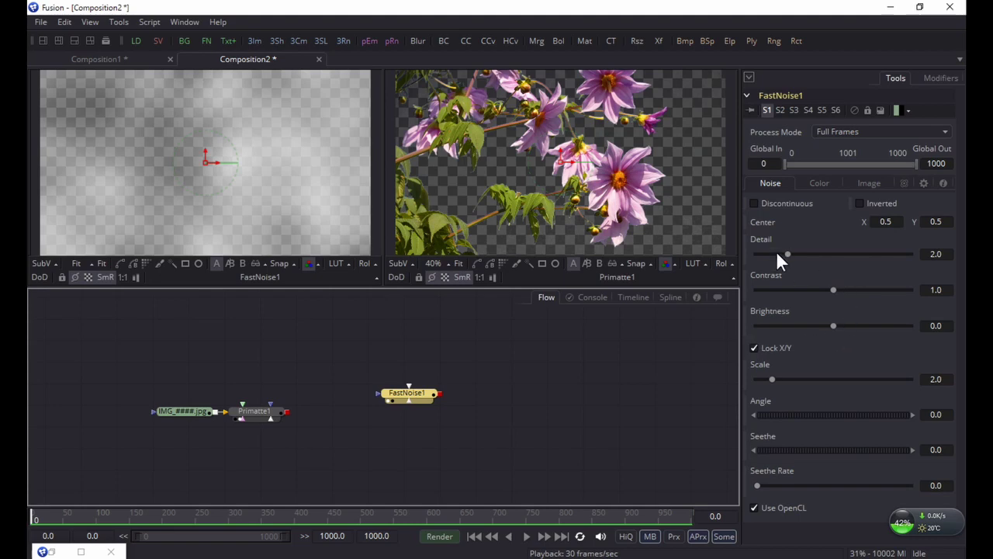
- Set the noise to a detail of about 2.55, contrast 2.58, brightness -0.06 and scale 10.38
drag(792, 254, 800, 253)
drag(834, 289, 864, 290)
drag(835, 326, 807, 324)
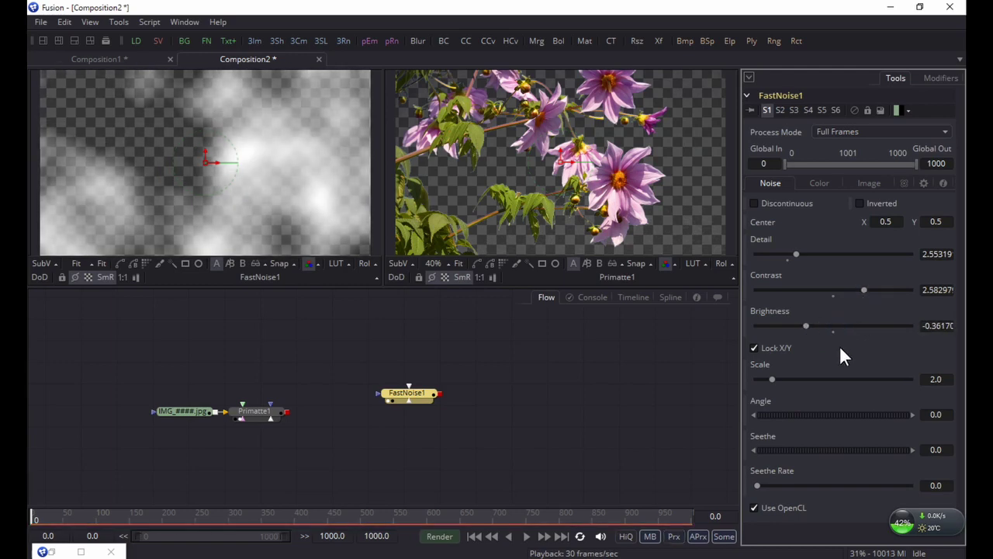
drag(778, 381, 841, 382)
drag(810, 326, 833, 316)
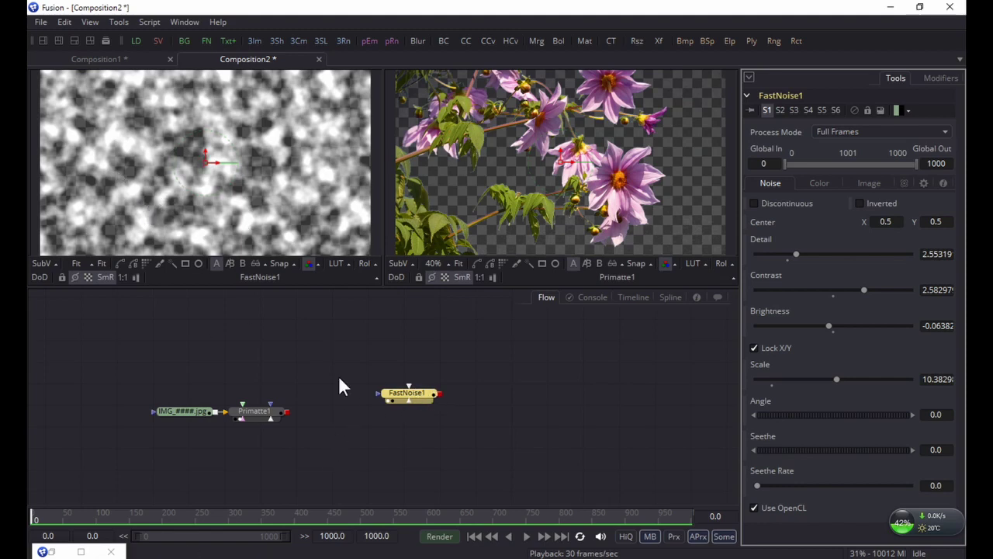
- Move the FastNoise node up above the Primatte node, and shift the noise center to about X 0.51, Y -0.08
drag(401, 391, 347, 352)
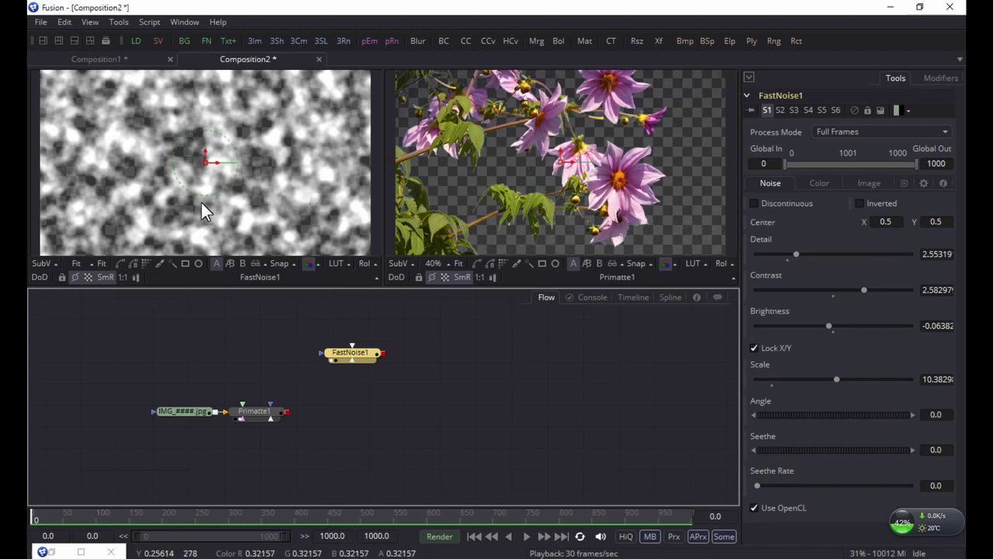
click(206, 163)
drag(204, 164, 211, 229)
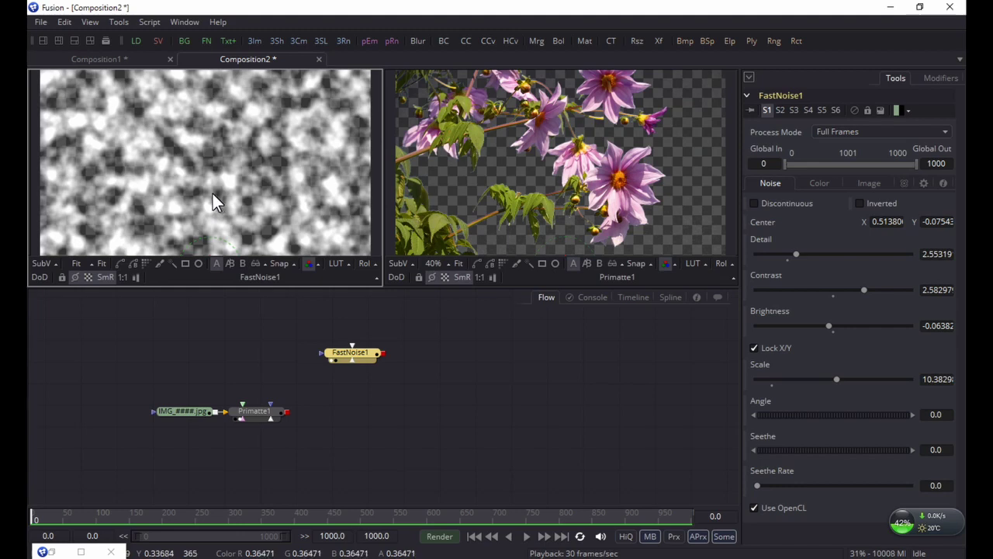
- Animate the FastNoise center with a path starting at frame 0
scroll(211, 194, down, 3)
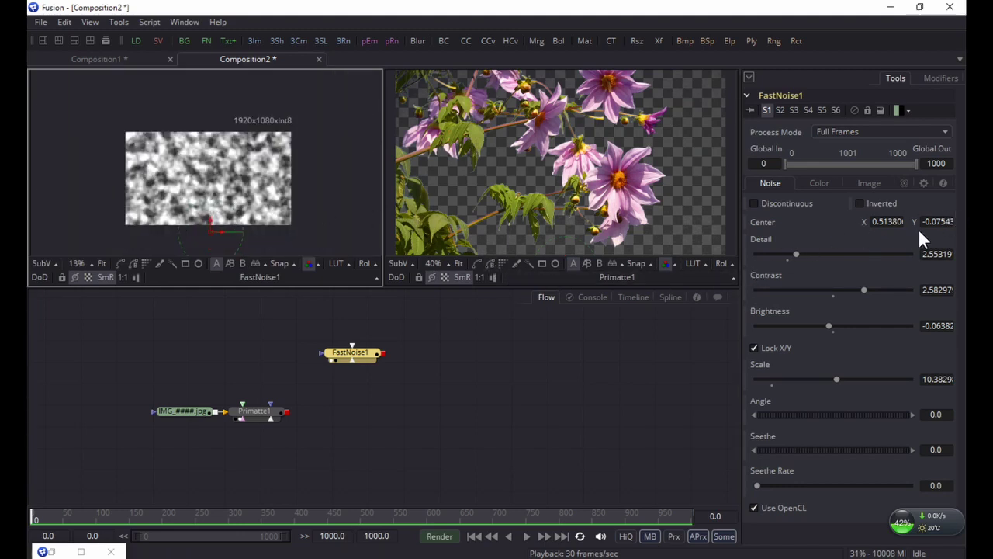
right_click(764, 222)
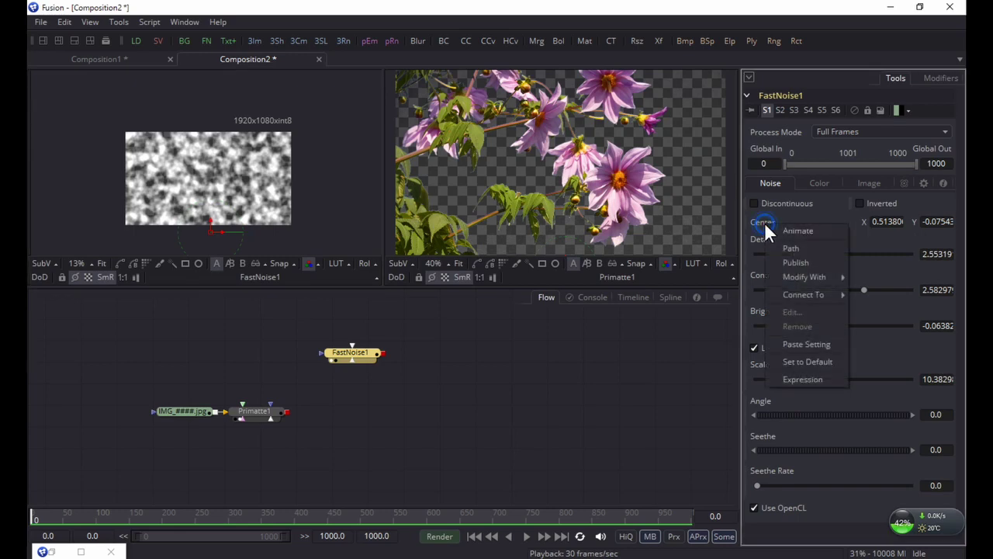
click(774, 227)
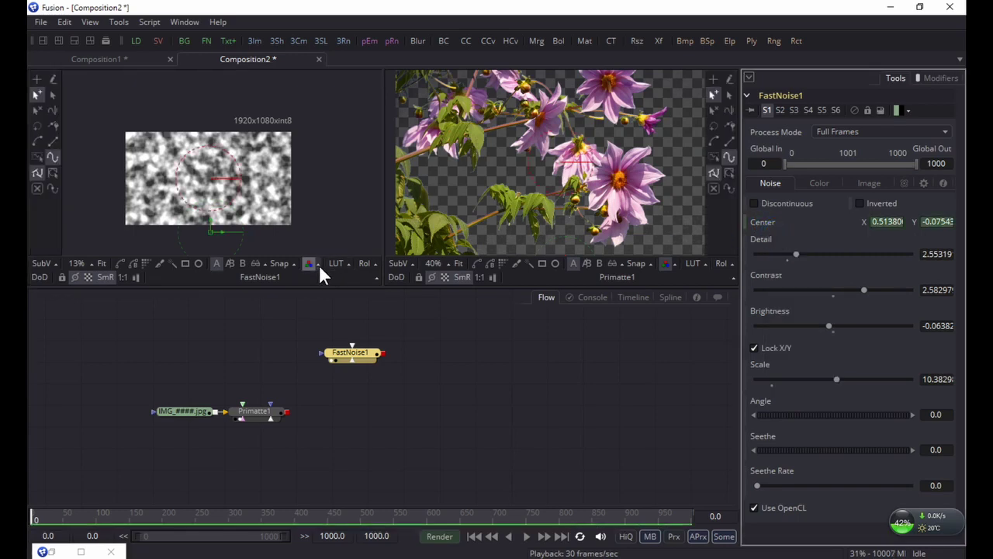
- Shorten the composition's time range to end at frame 300
click(381, 536)
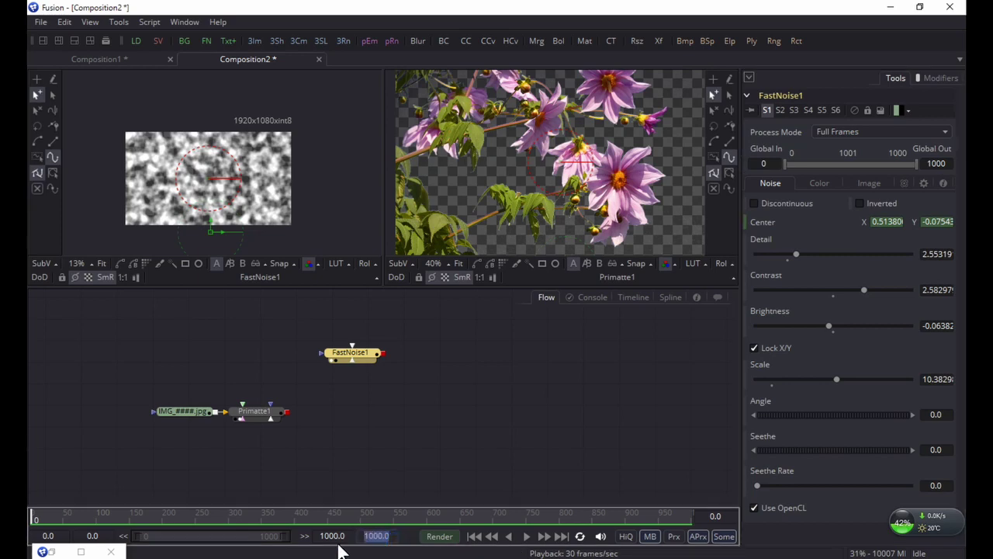
text(300)
key(Return)
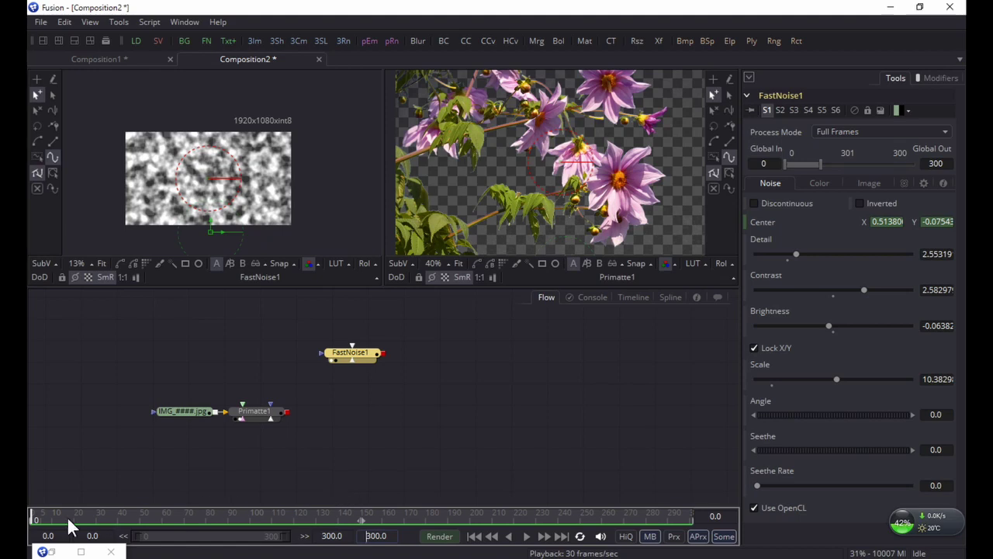
- Move the noise center straight up to just above the image at frame 300
click(35, 517)
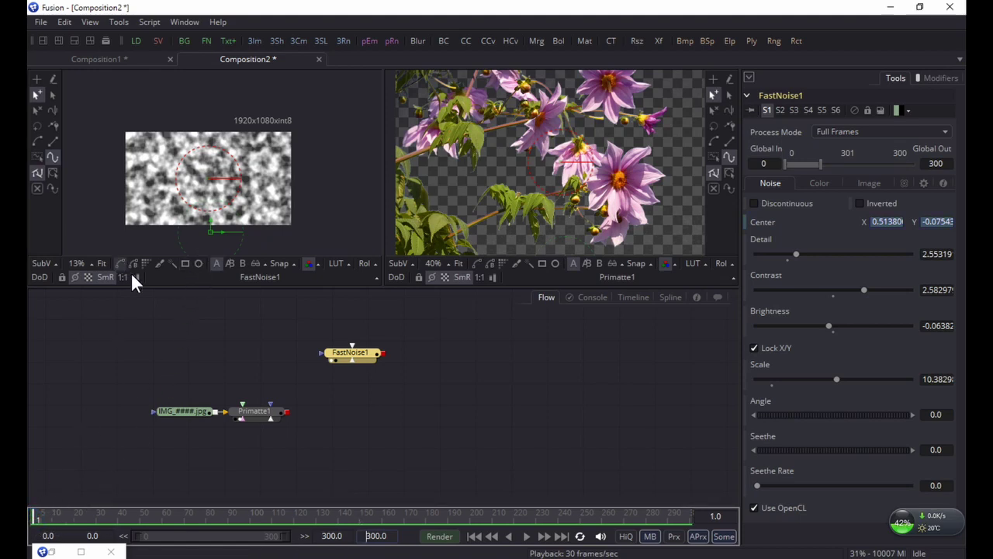
click(691, 515)
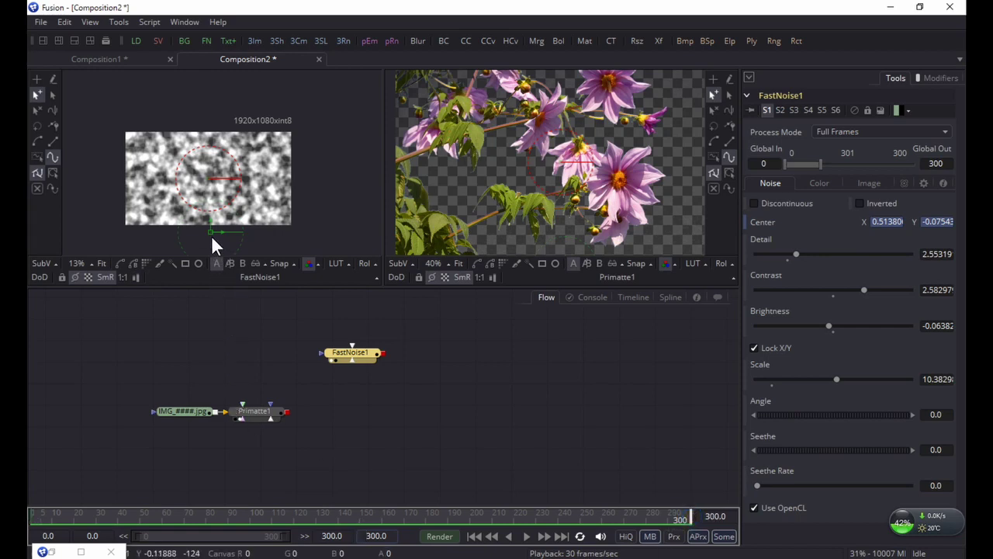
drag(213, 230, 215, 106)
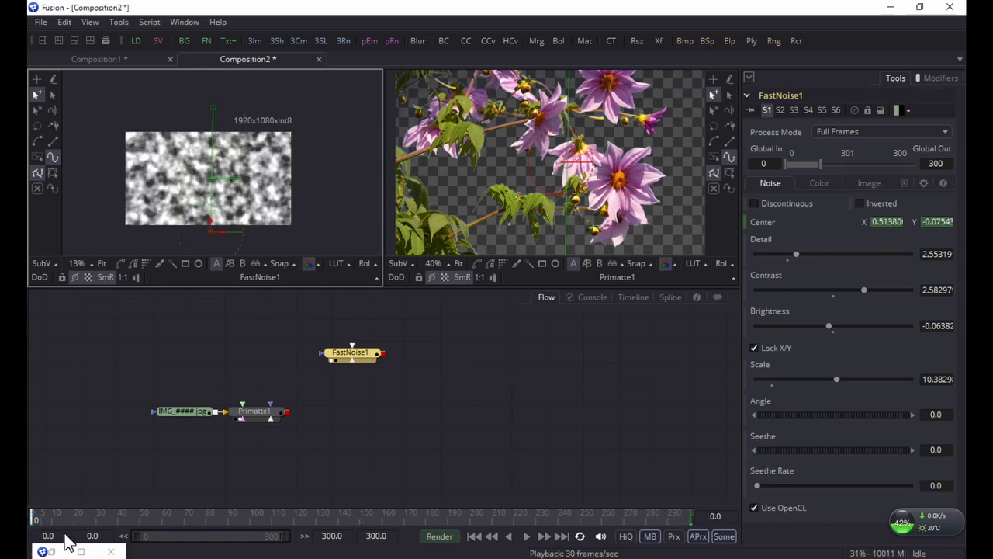
- Play back the animated FastNoise pattern from frame 0 to check its upward motion
click(527, 536)
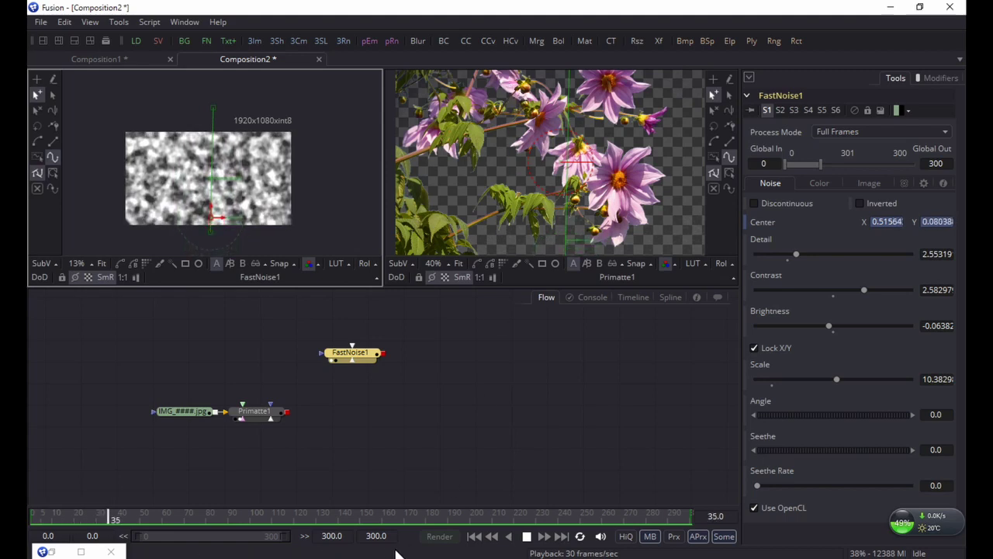
click(528, 536)
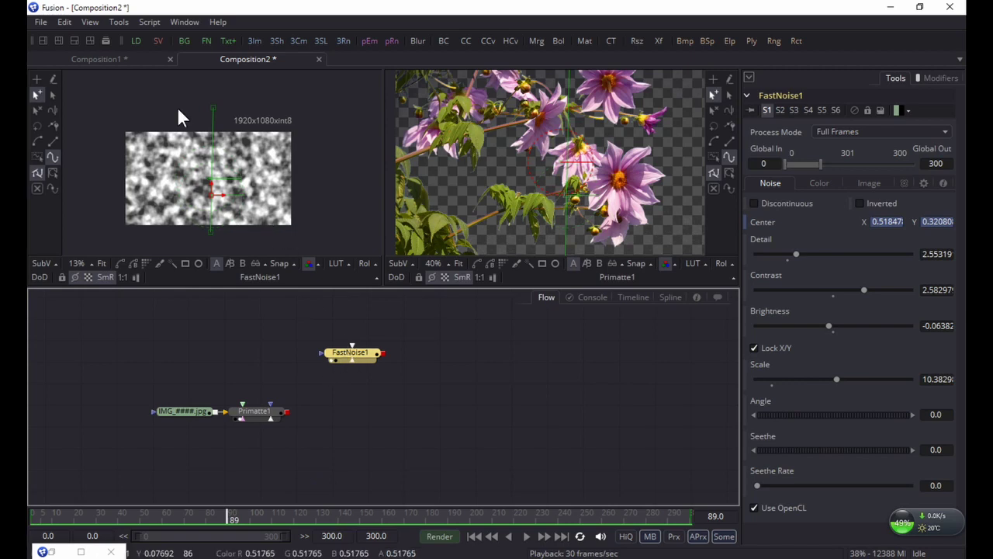
- Add a DVE transform node after FastNoise1 and display its output in the viewer in place of the raw noise
click(110, 39)
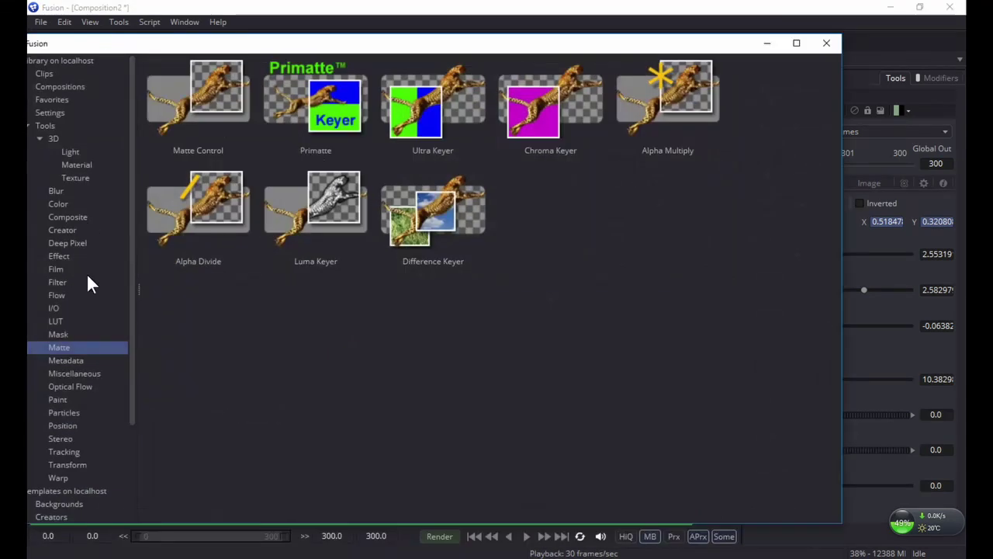
click(70, 466)
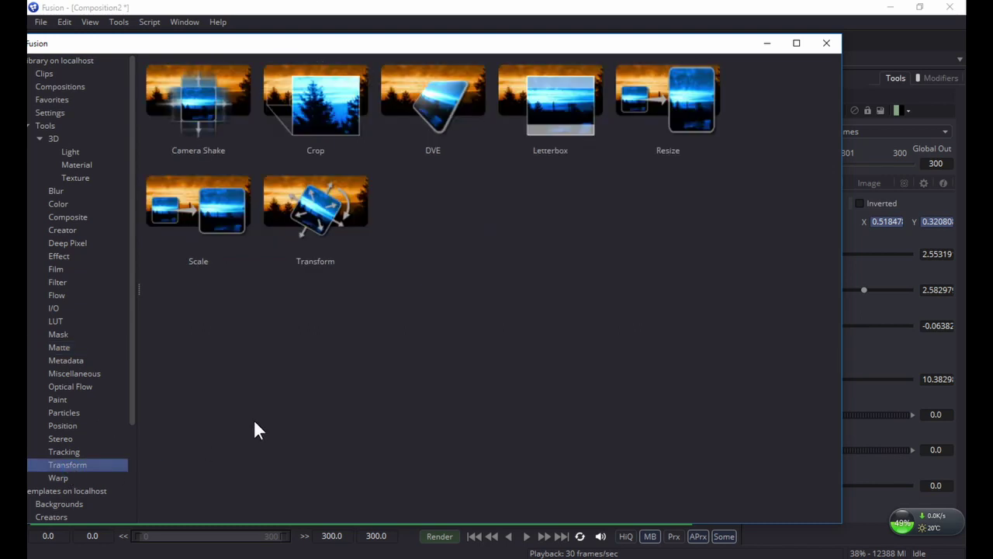
double_click(439, 100)
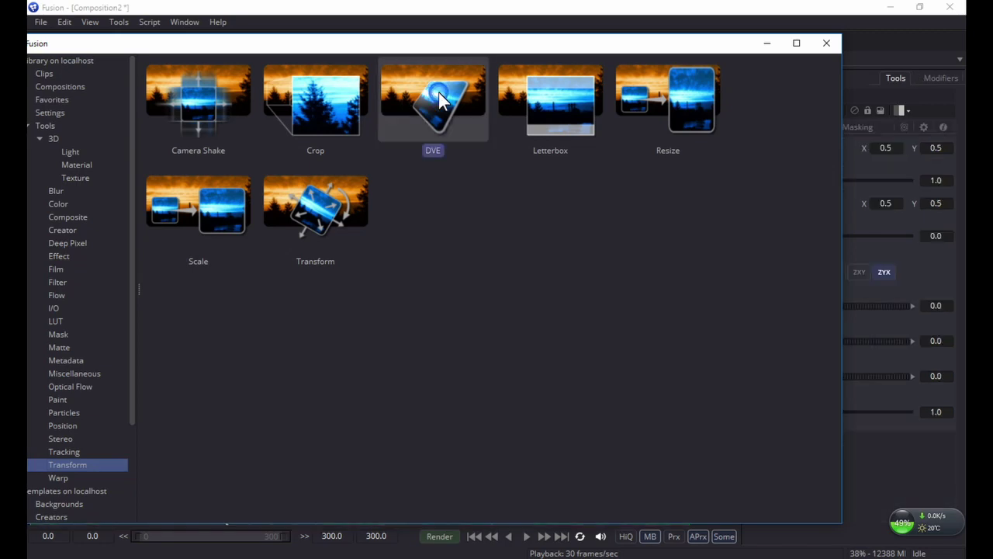
click(766, 43)
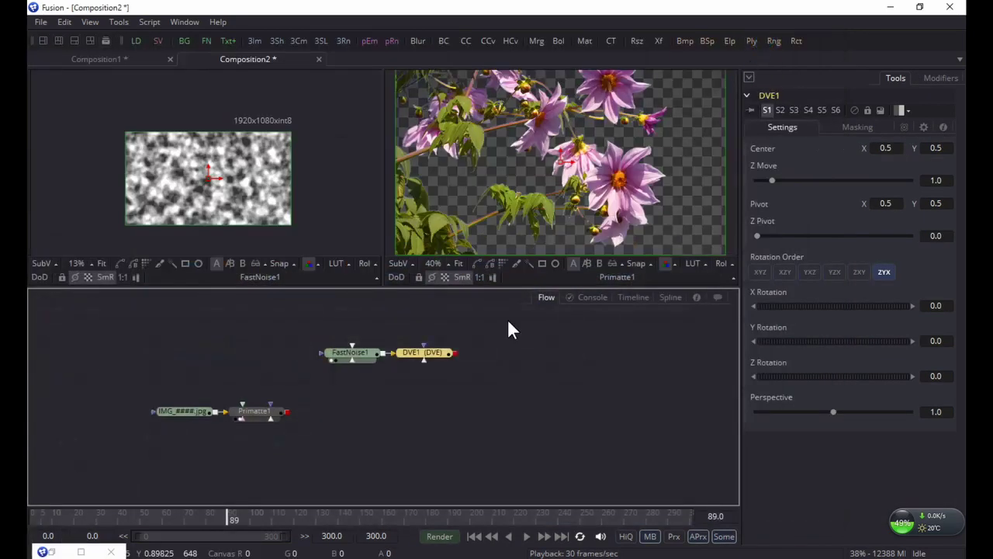
drag(350, 349, 315, 345)
drag(429, 345, 299, 214)
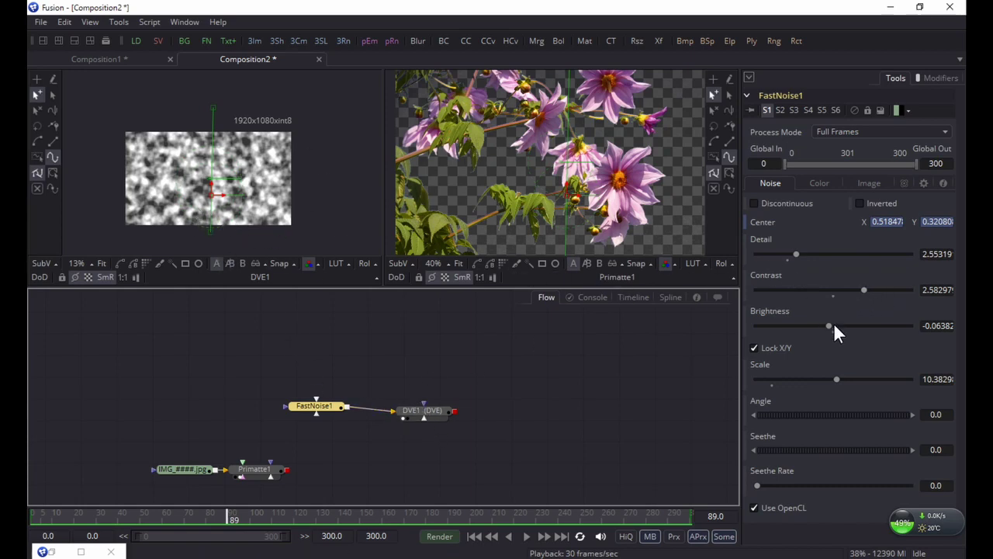
- Tilt the DVE in perspective with X Rotation about 64.9, Z Move about 0.17 and Z Pivot 0
click(427, 409)
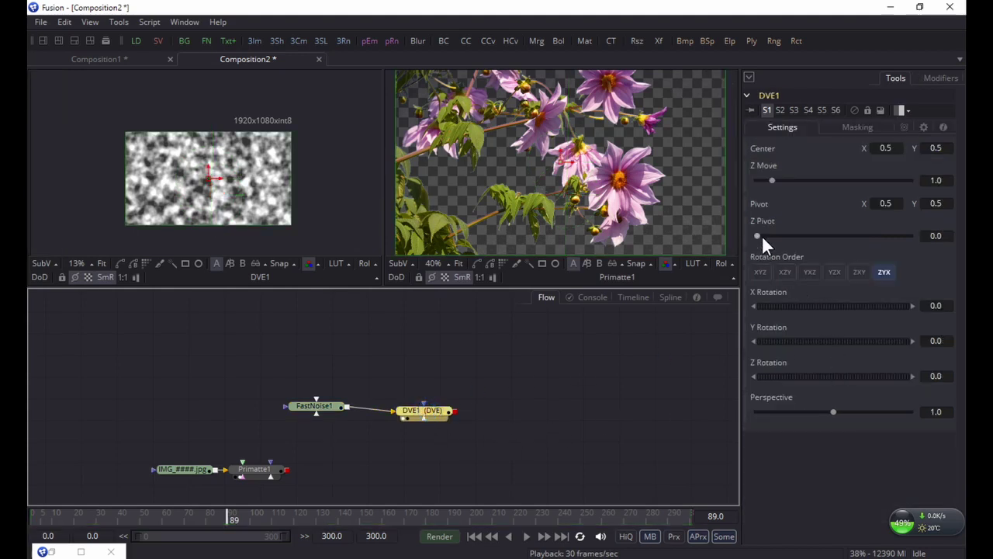
drag(772, 183, 769, 187)
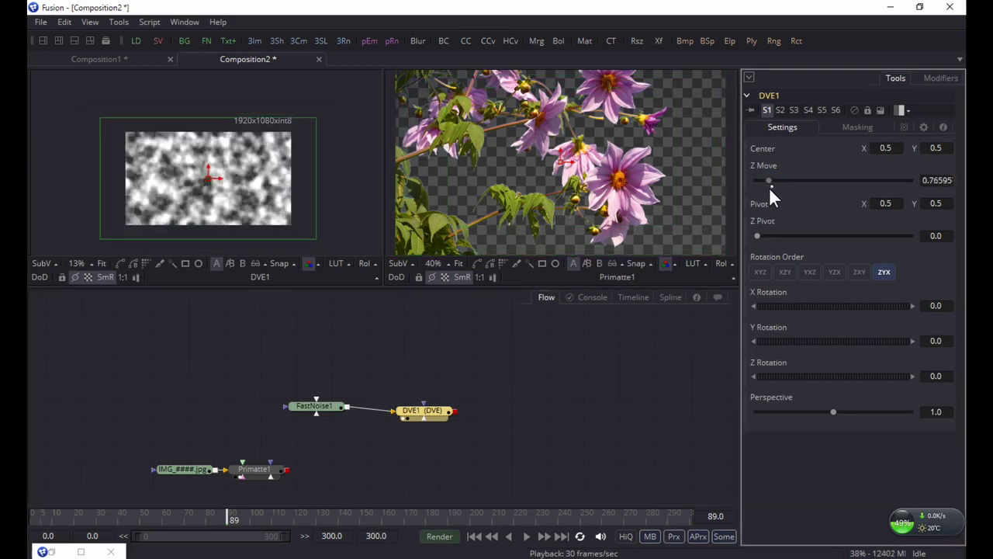
drag(758, 235, 762, 235)
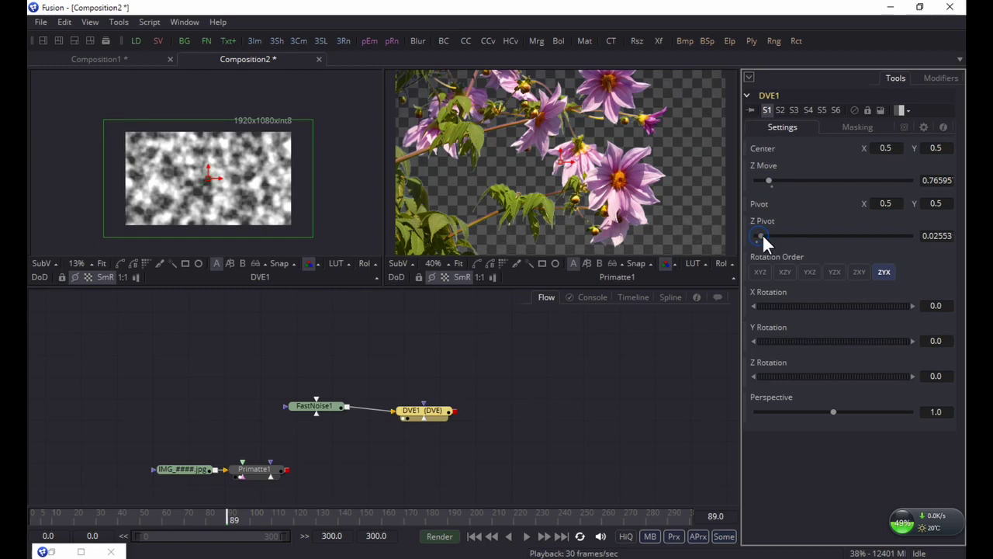
drag(782, 305, 810, 303)
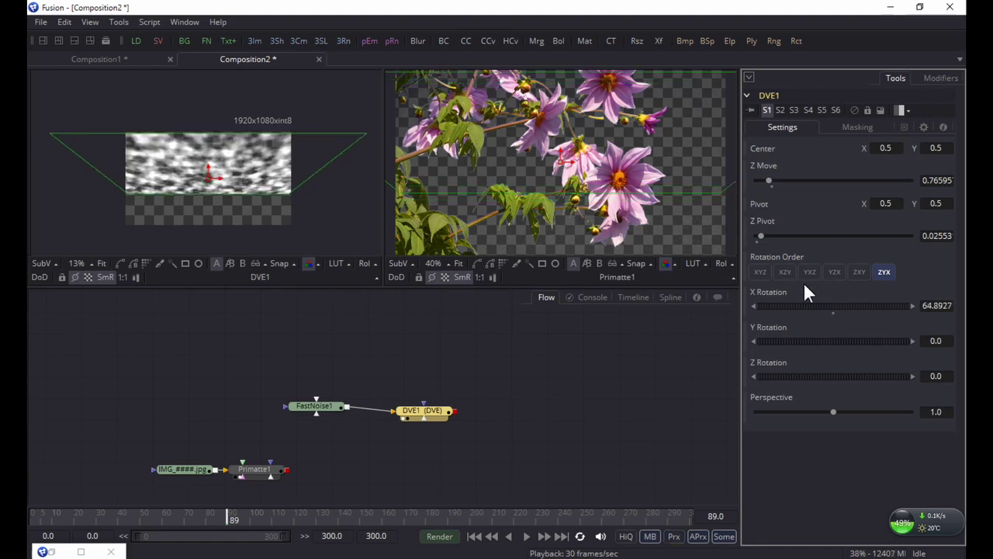
drag(770, 181, 752, 237)
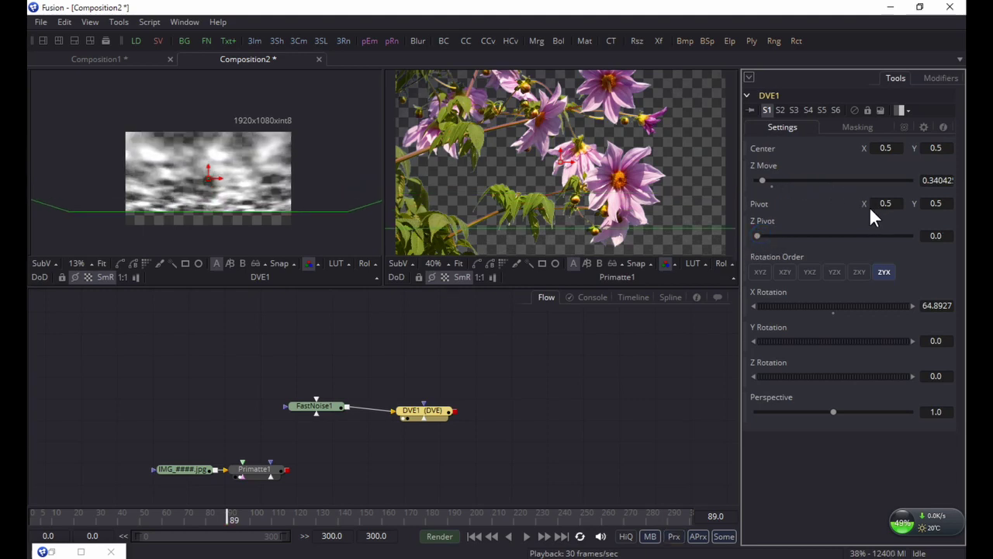
mouse_move(827, 181)
mouse_down()
mouse_move(841, 177)
mouse_move(829, 180)
mouse_up()
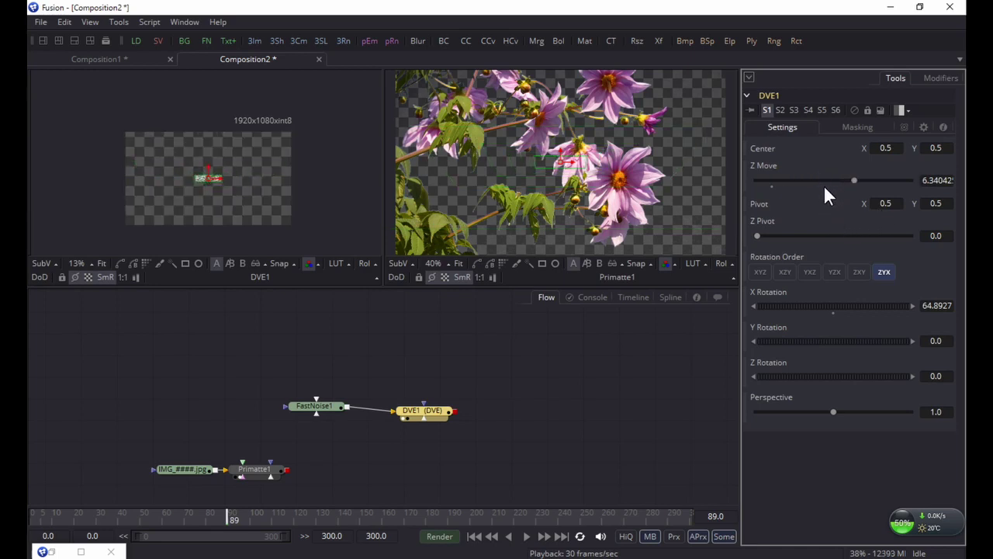
drag(852, 177, 758, 218)
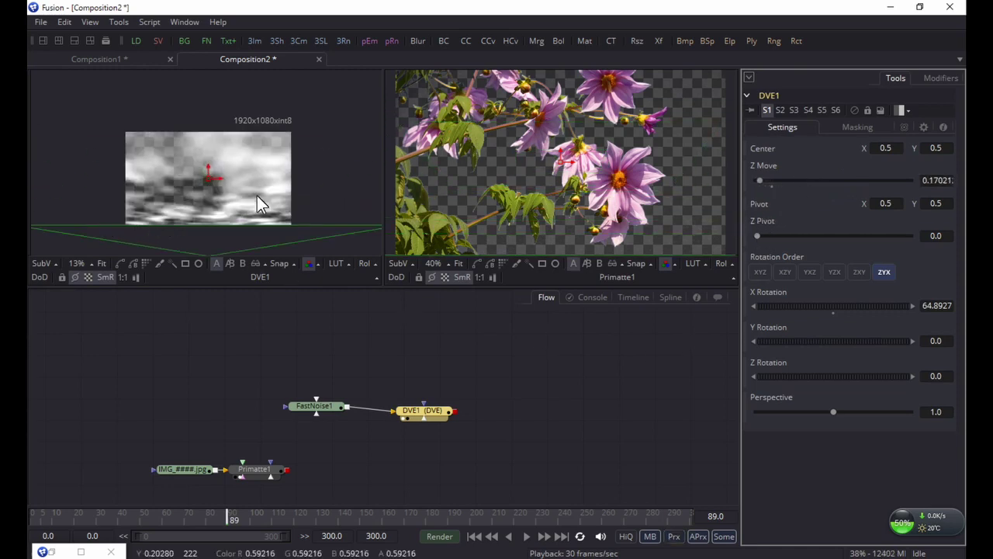
- Play back the tilted noise animation from frame 0 to check the moving cloud effect
drag(66, 516, 35, 515)
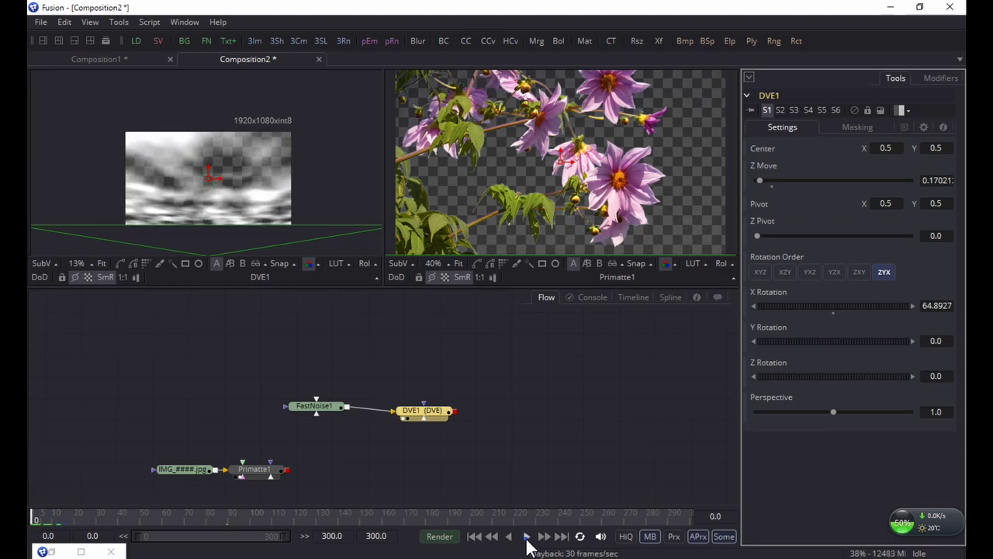
click(526, 536)
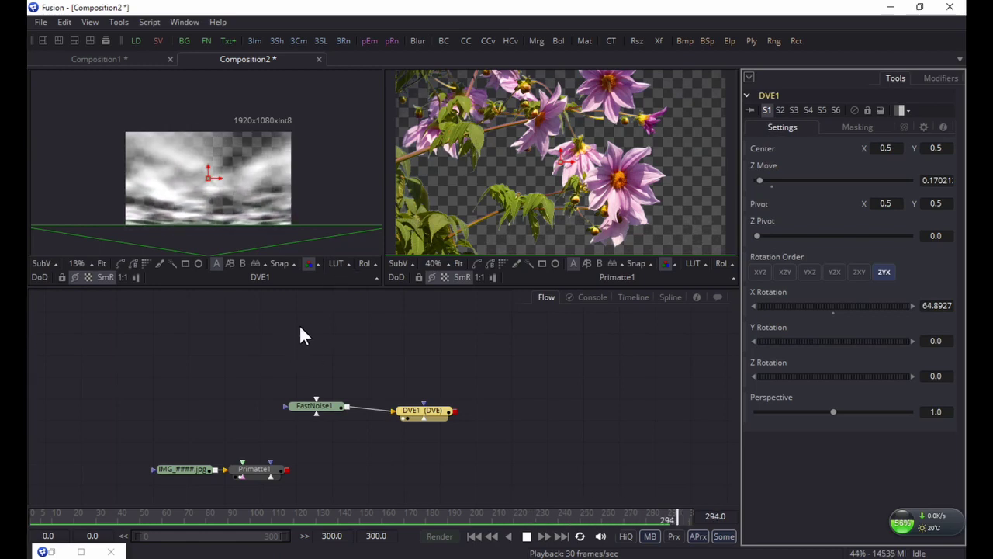
click(525, 536)
- Move the DVE node closer to FastNoise1, add a separate Background node beside them and display it in place of the DVE
drag(405, 410, 387, 405)
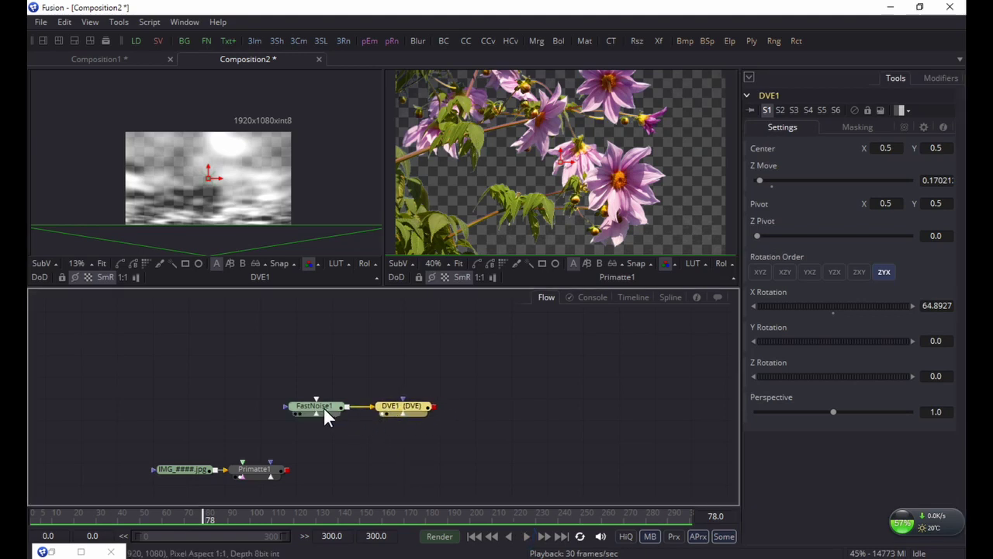
drag(324, 407, 321, 403)
click(536, 402)
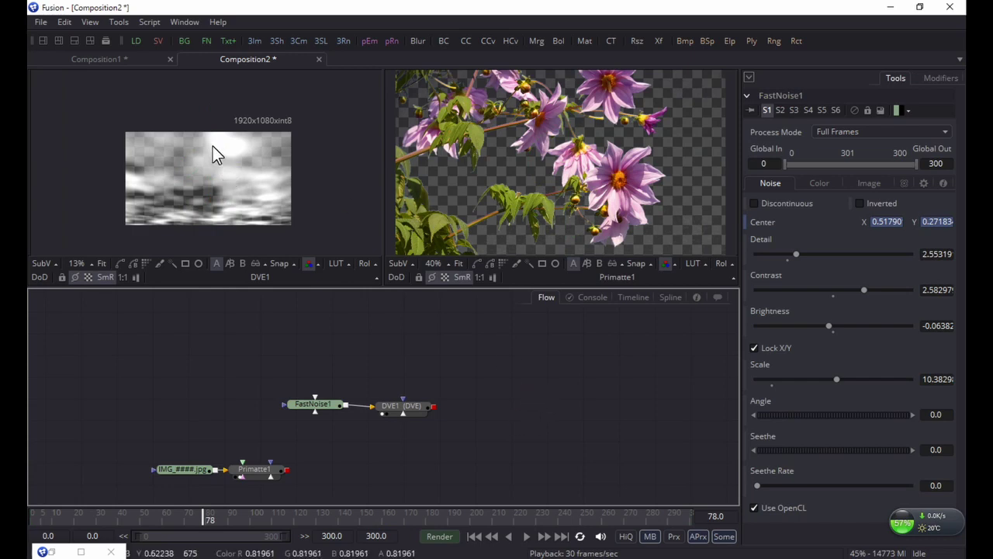
click(184, 43)
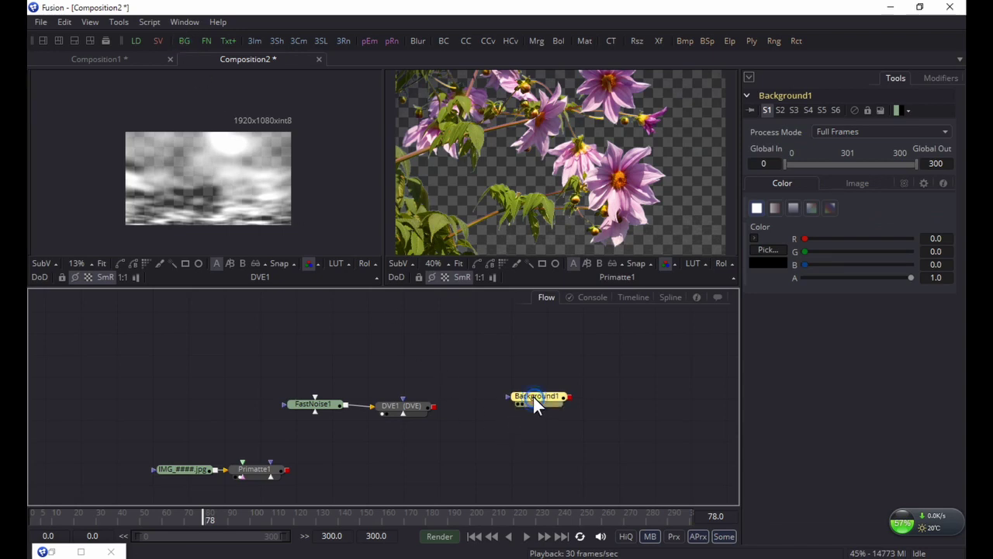
drag(533, 396, 224, 196)
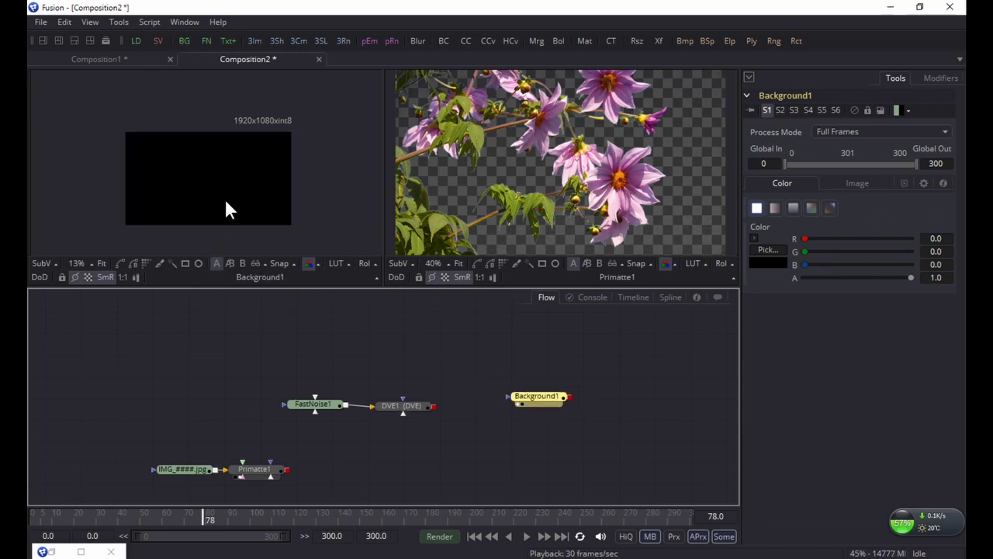
- Change the background to a horizontal gradient and set its left color to deep blue, #1f0bff
click(774, 205)
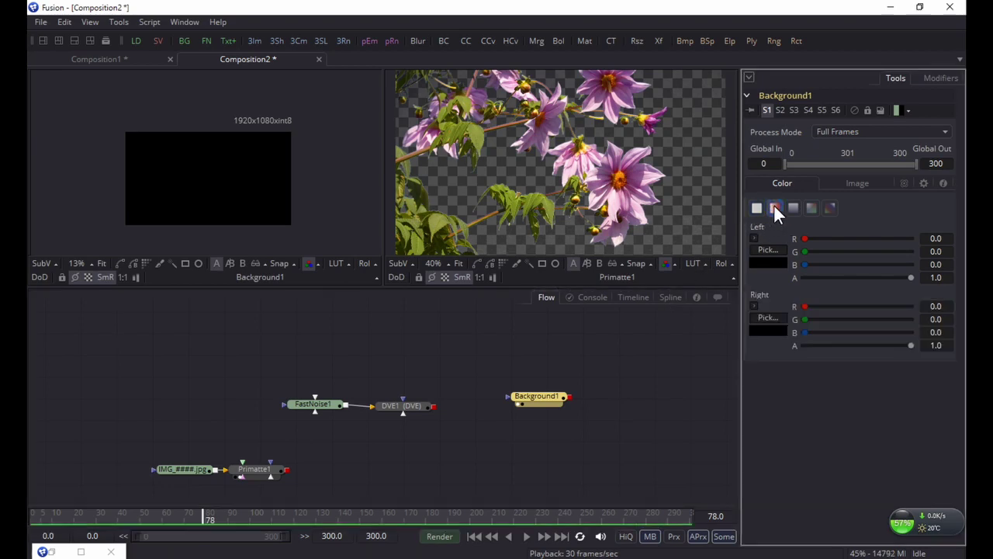
click(768, 249)
click(530, 166)
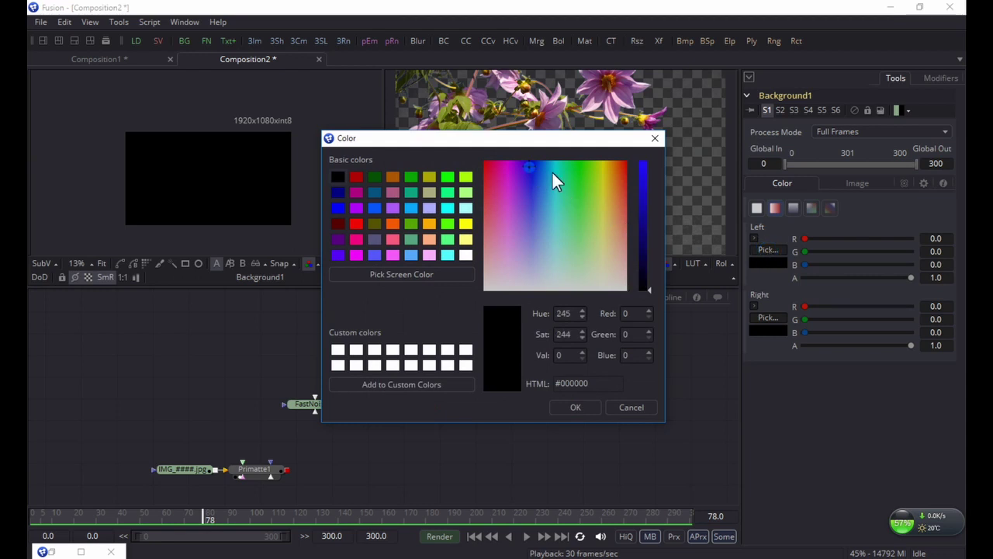
click(643, 169)
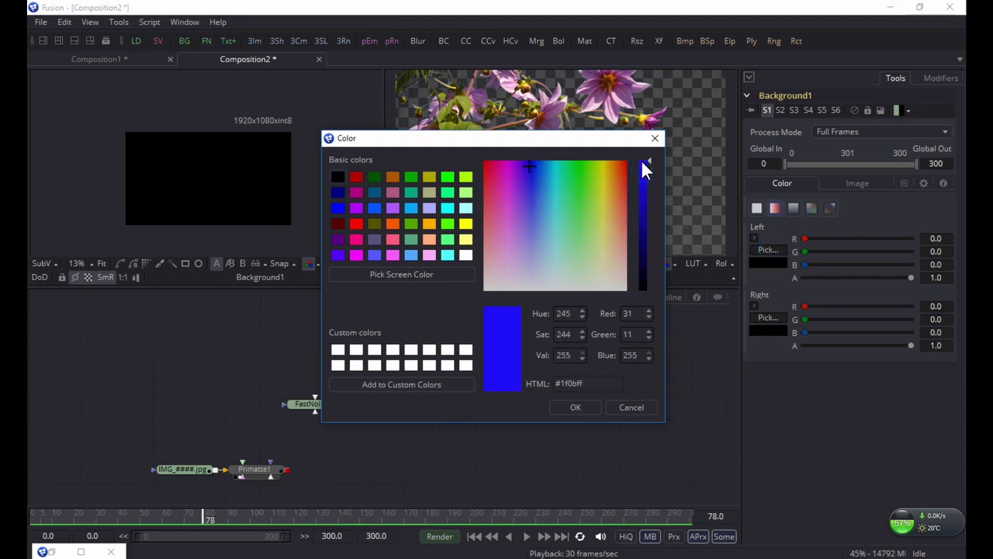
click(575, 407)
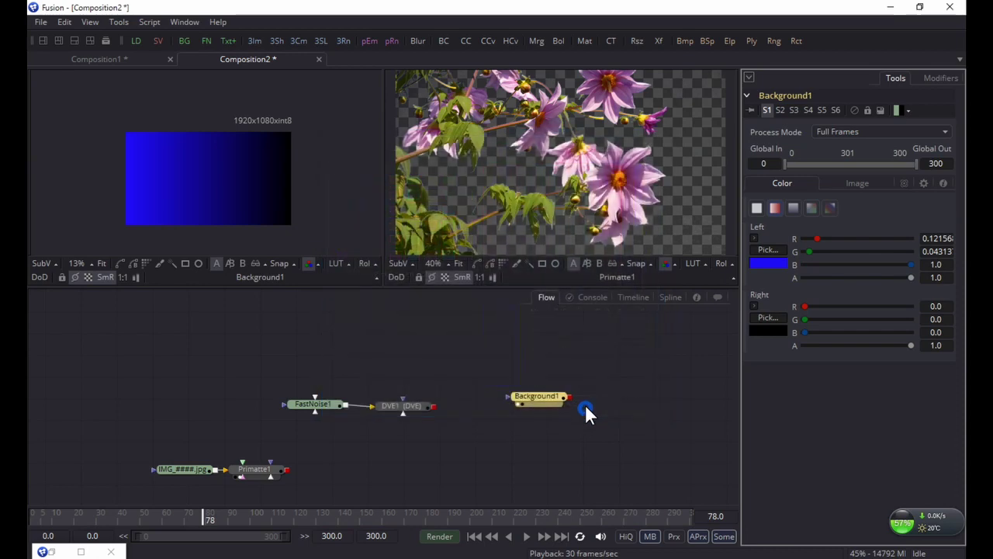
- Set the gradient's right color to light sky blue, #86e3f5
click(769, 317)
drag(533, 194, 551, 233)
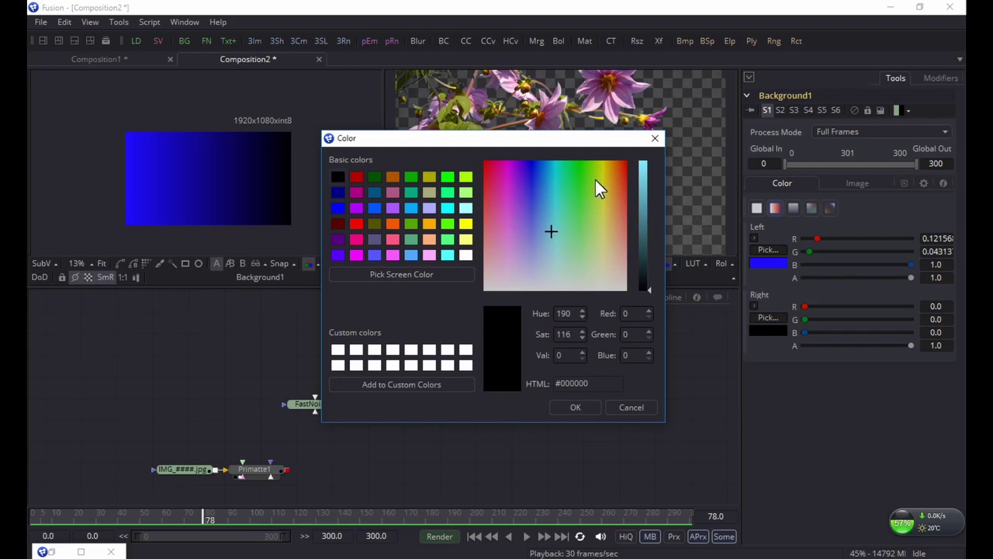
click(643, 167)
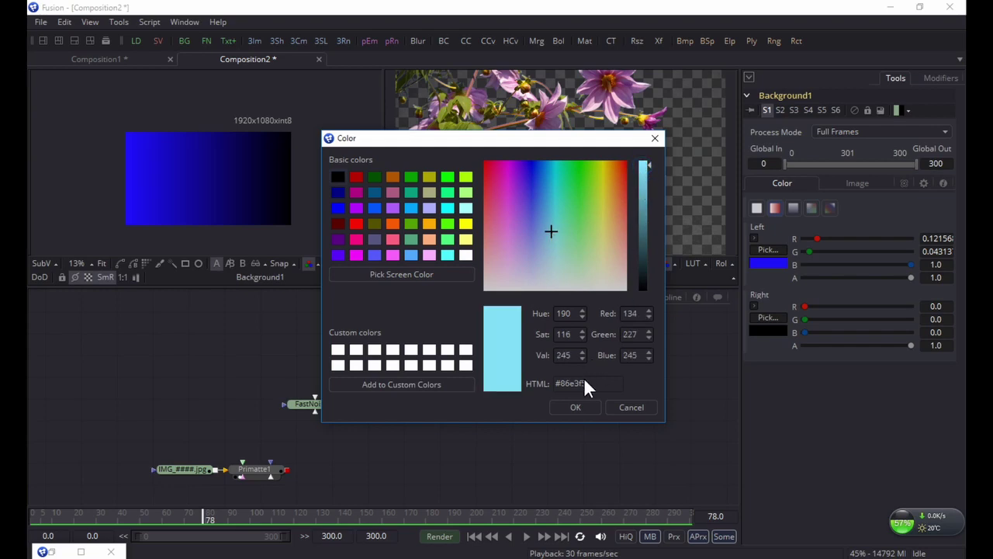
click(578, 407)
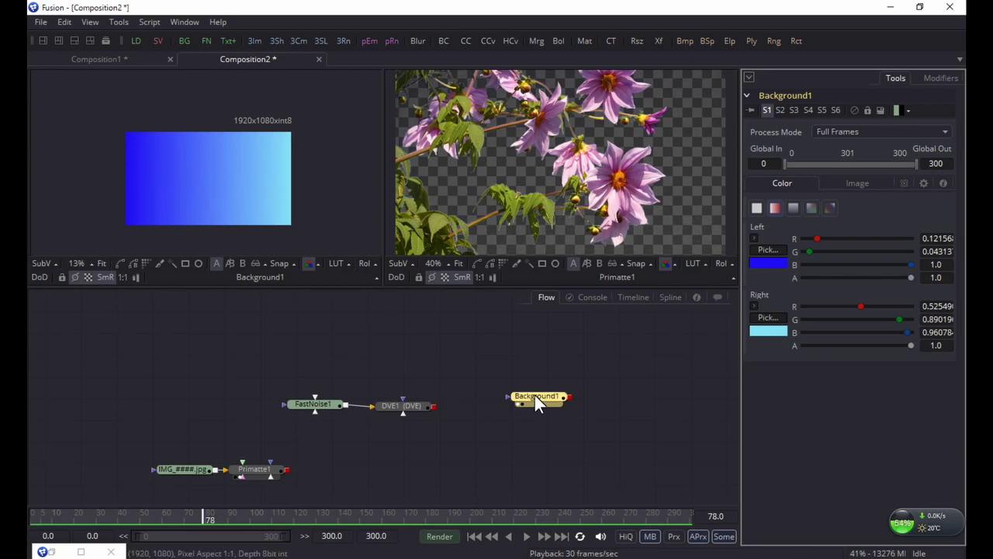
- Move the Background node slightly up and add a Transform node after it
drag(538, 392, 524, 363)
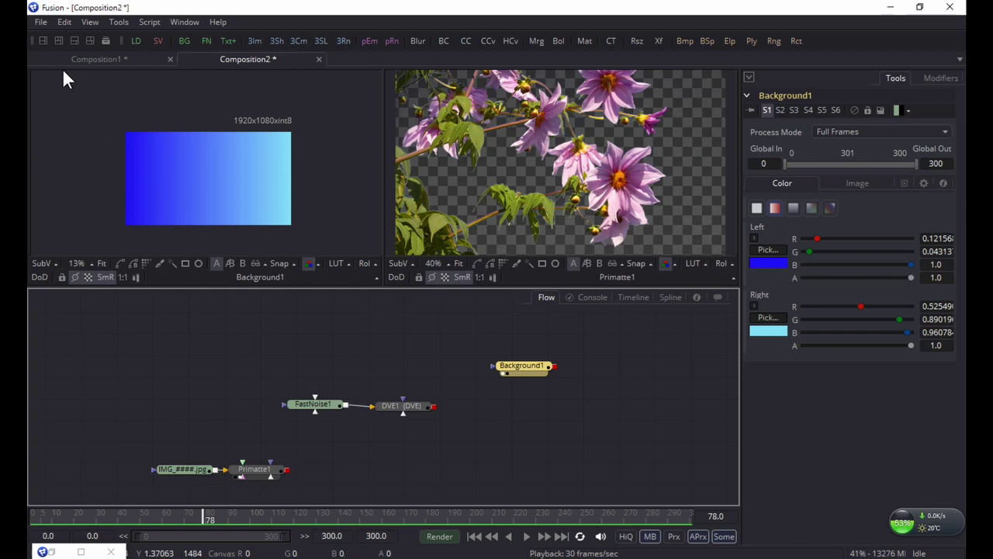
click(101, 40)
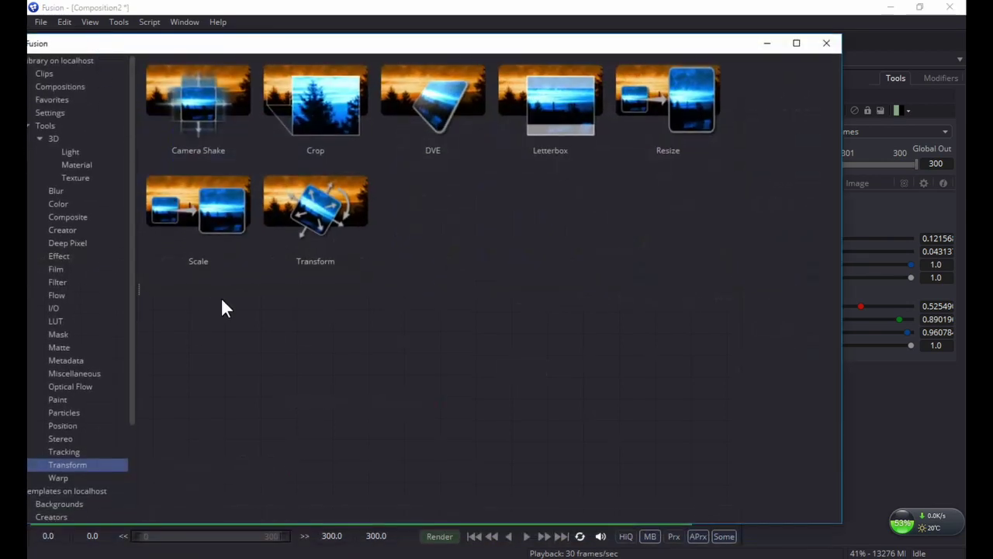
double_click(307, 211)
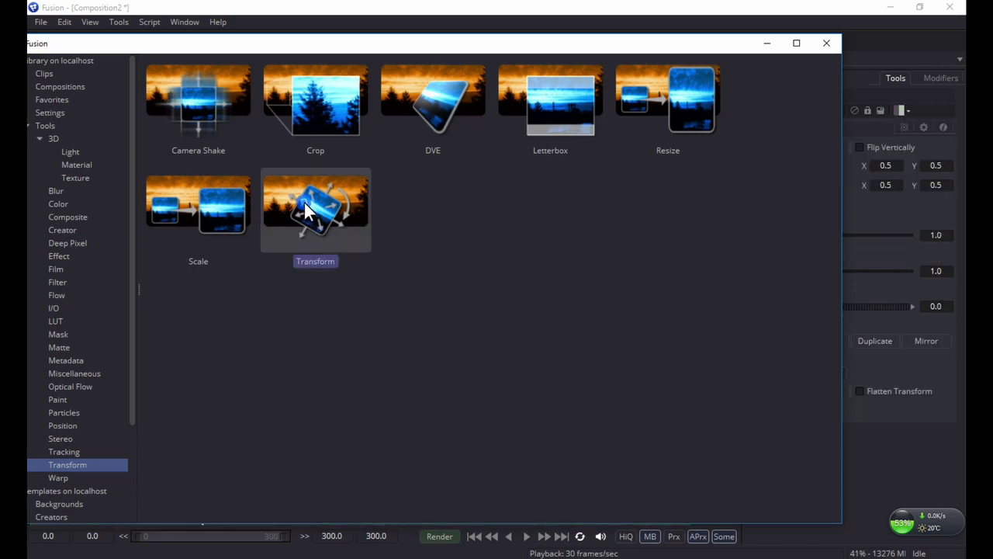
click(770, 42)
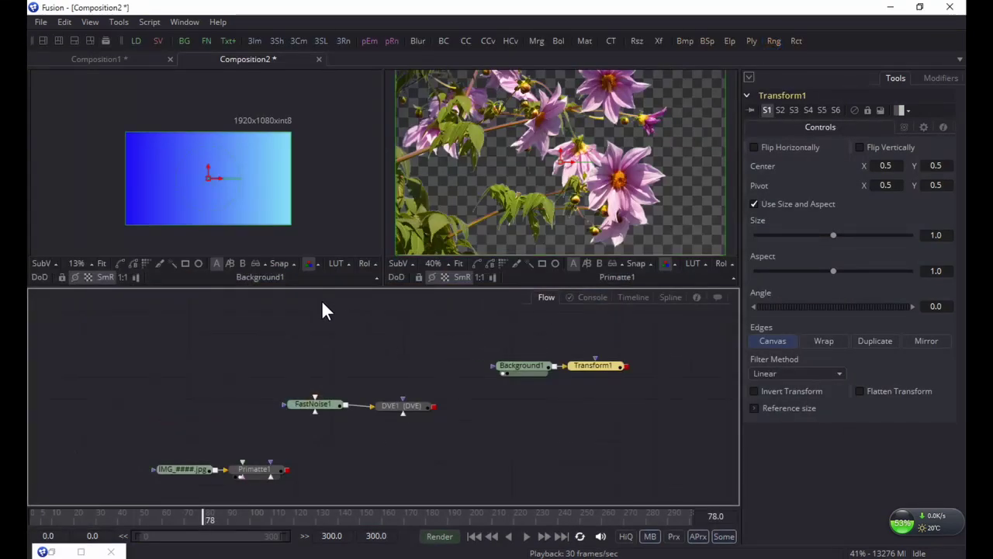
- Rotate the gradient to an angle of -90 in the Transform node and widen it with an aspect of about 2.31
drag(220, 177, 209, 217)
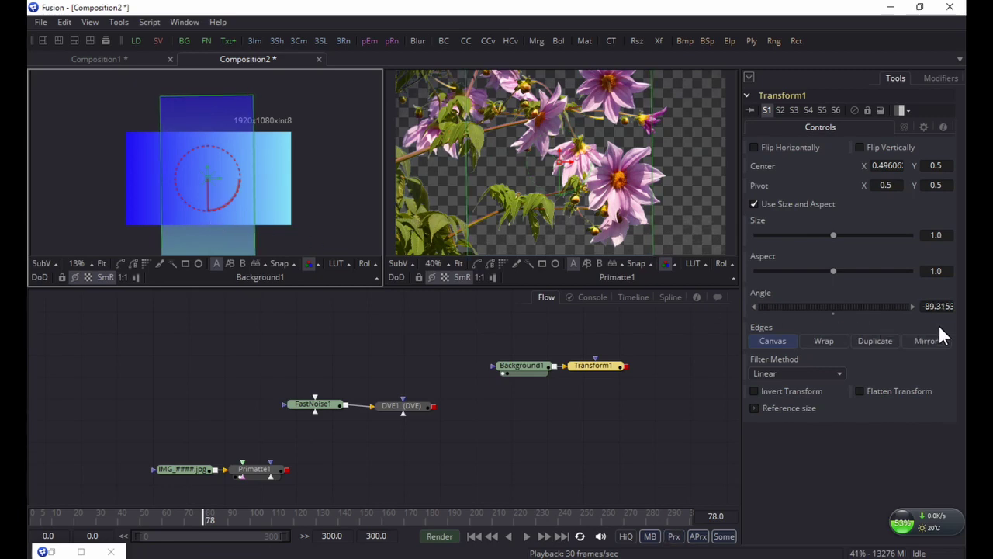
click(926, 305)
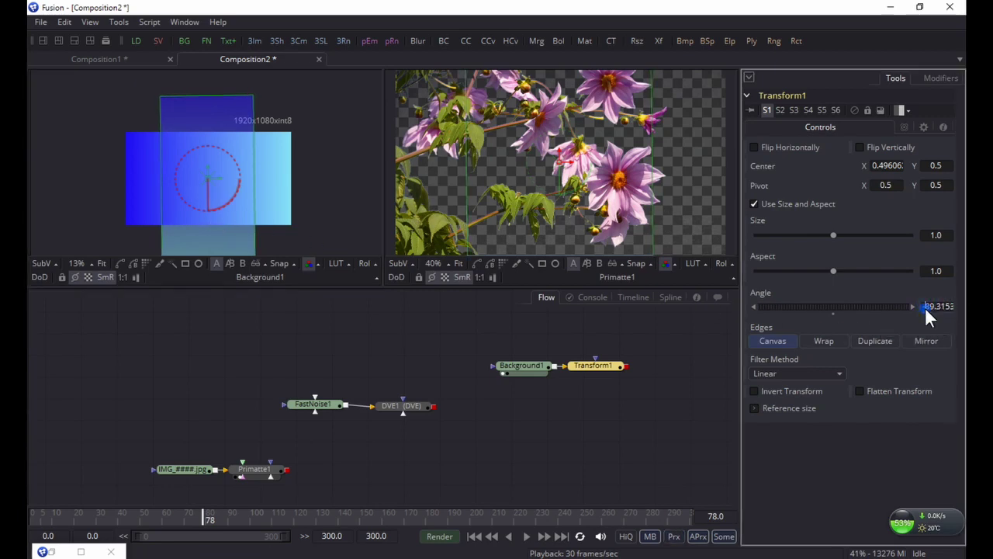
text(-90)
key(Tab)
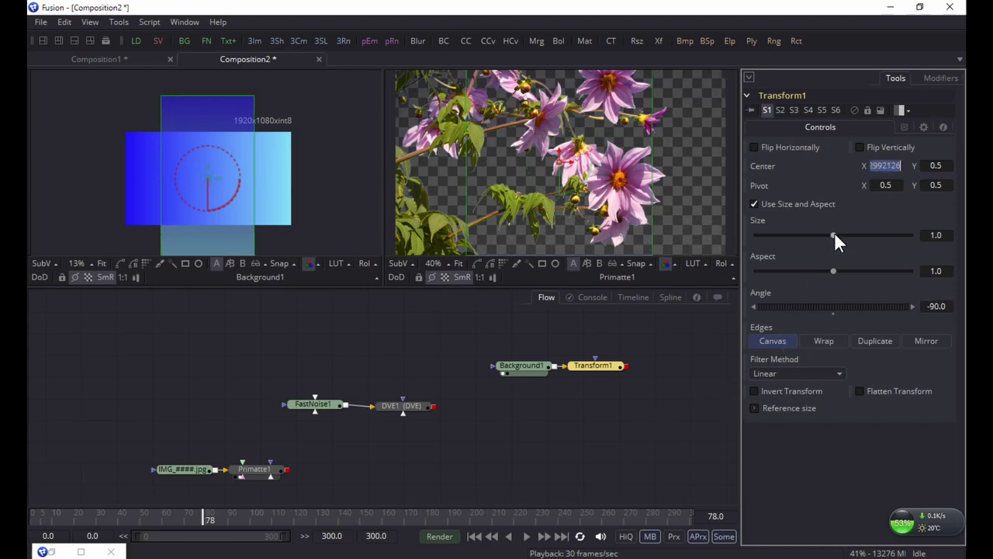
mouse_move(832, 271)
mouse_down()
mouse_move(856, 266)
mouse_move(847, 269)
mouse_up()
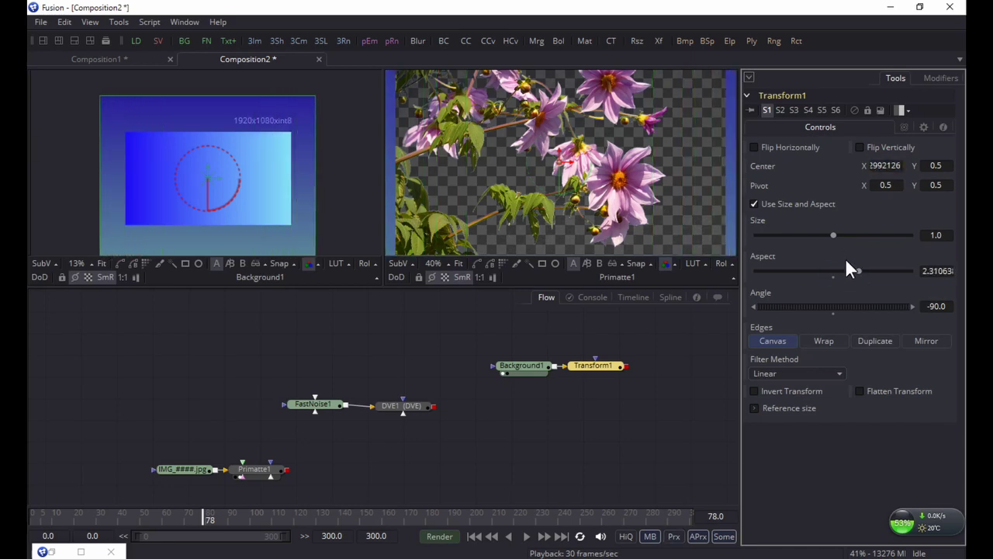
- Reduce the Transform node's size to about 0.77 and lower the gradient to a center Y of about 0.353
drag(832, 234, 815, 238)
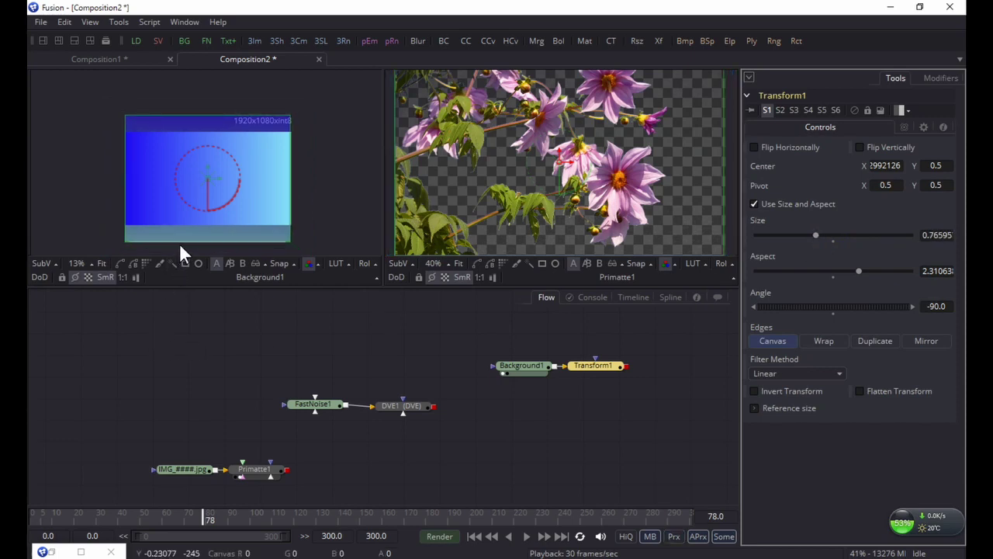
click(206, 184)
drag(206, 186, 212, 192)
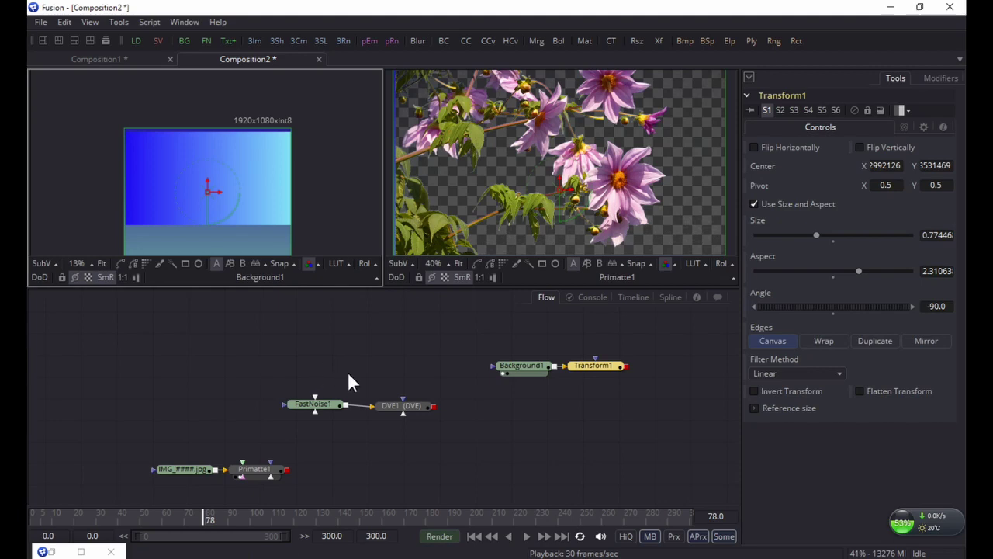
- Move the FastNoise and DVE nodes together to just above the photo loader and Primatte nodes
drag(260, 369, 439, 435)
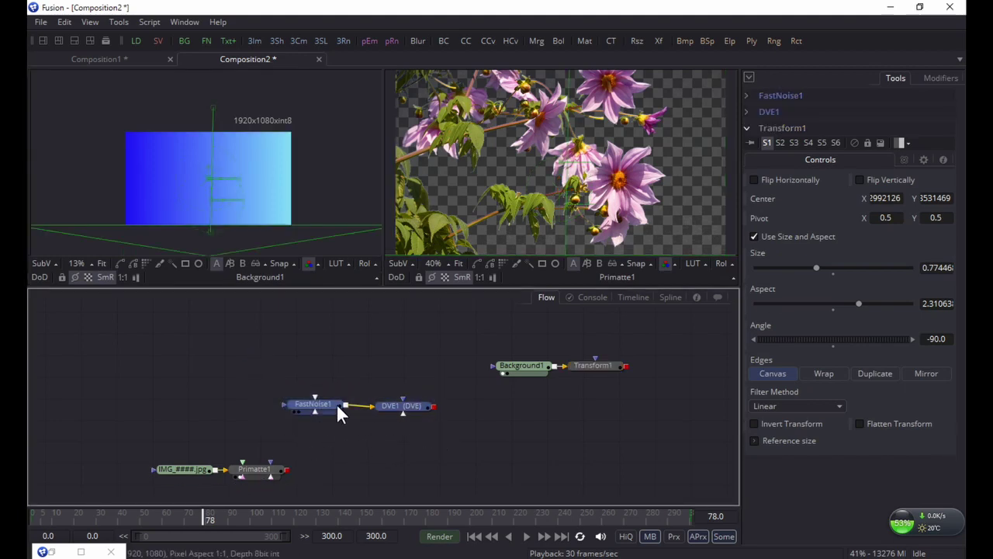
drag(336, 404, 192, 407)
click(192, 408)
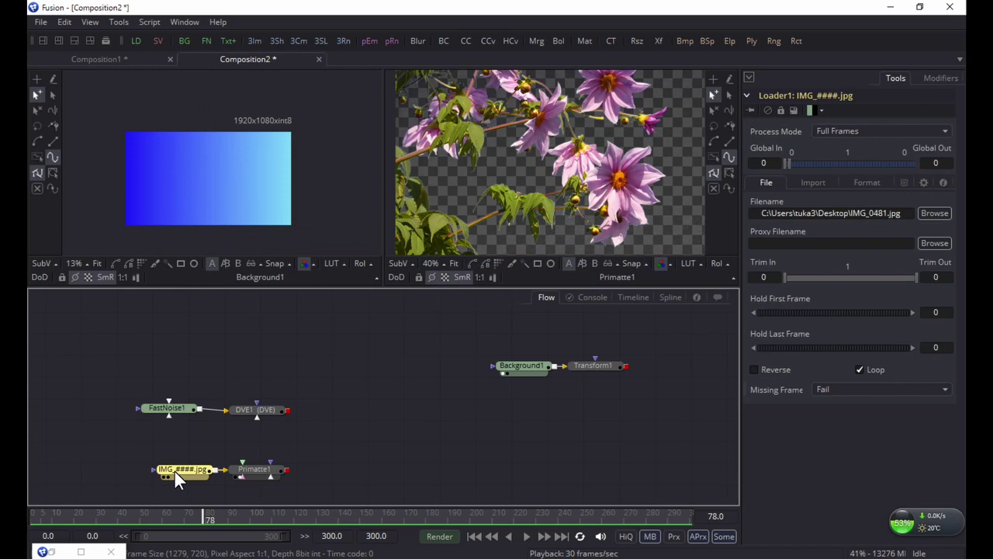
mouse_move(187, 475)
mouse_move(175, 414)
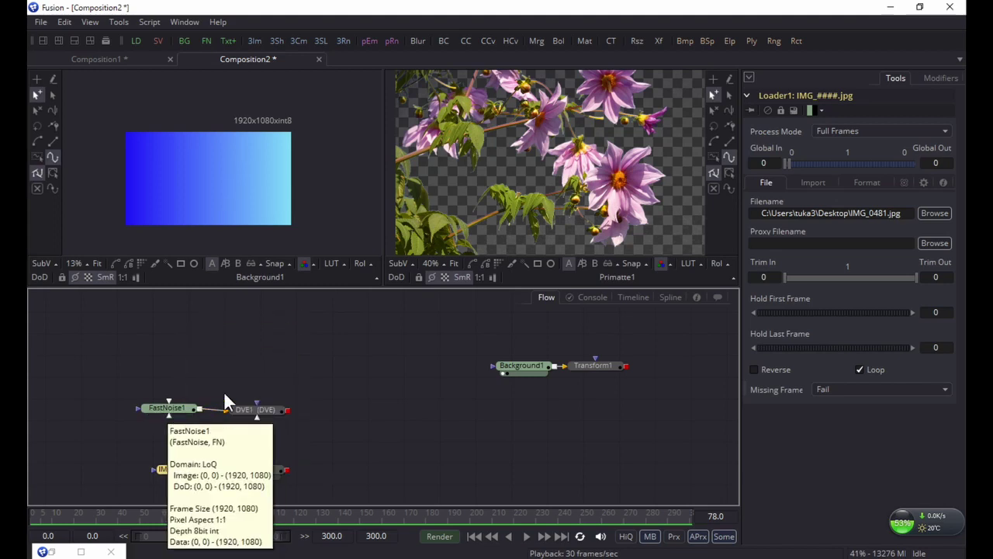
mouse_move(243, 410)
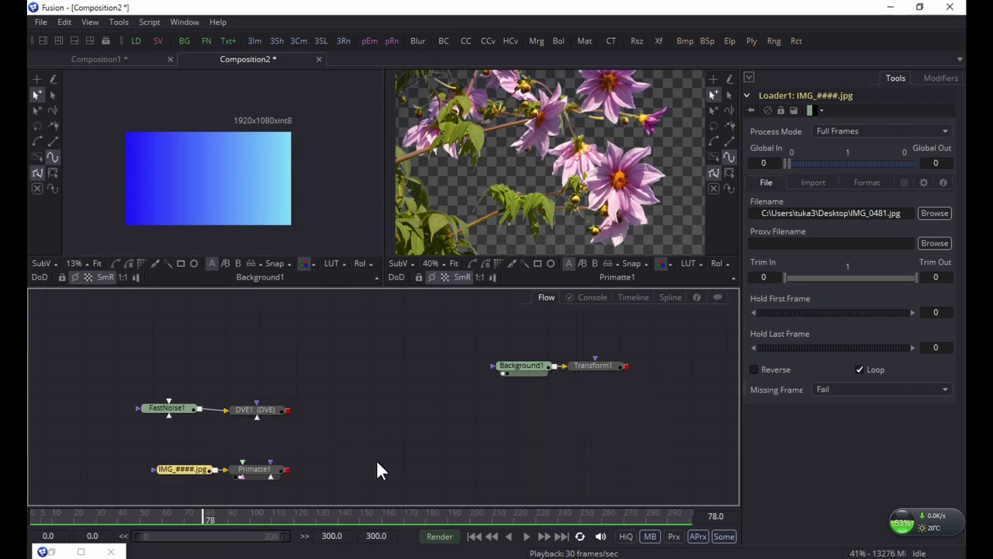
- Merge the DVE cloud output over the Primatte output and show the new Merge1 node in the first viewer
drag(286, 410, 263, 366)
scroll(272, 369, down, 4)
scroll(278, 371, down, 5)
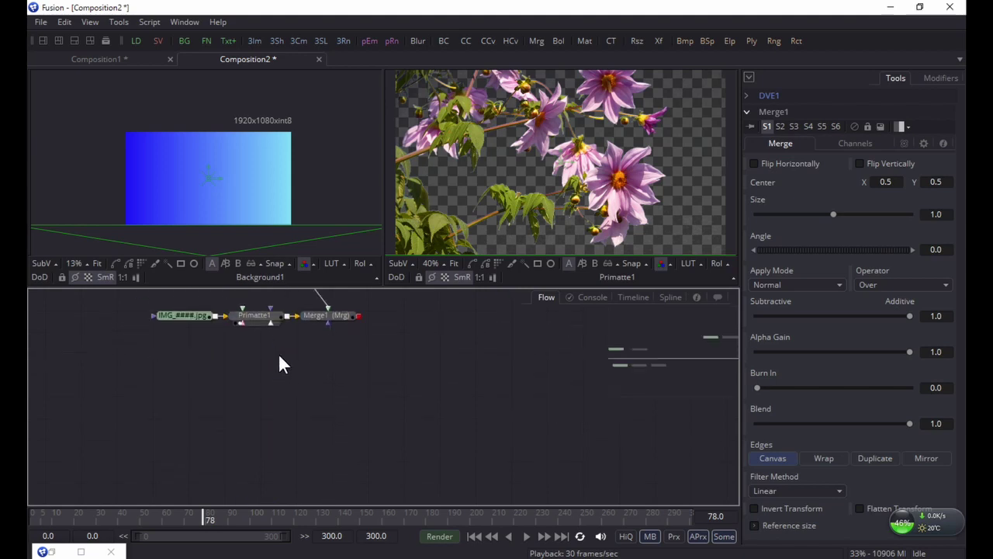
drag(270, 184, 272, 183)
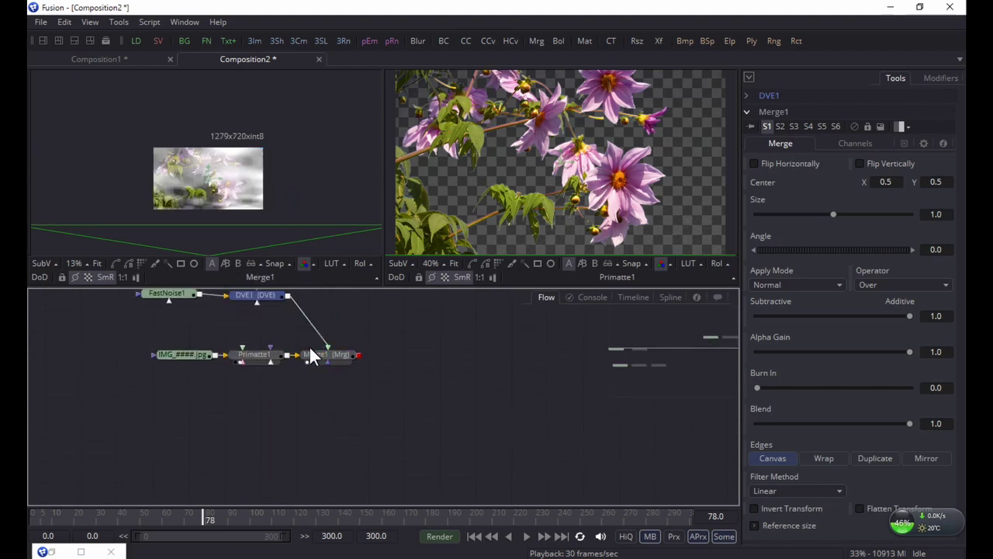
scroll(234, 192, up, 2)
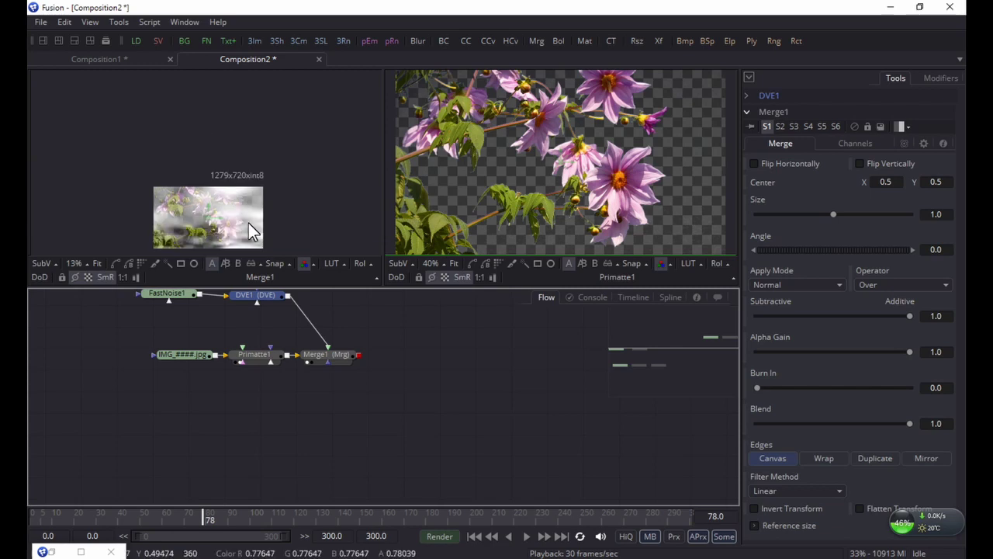
scroll(246, 221, up, 3)
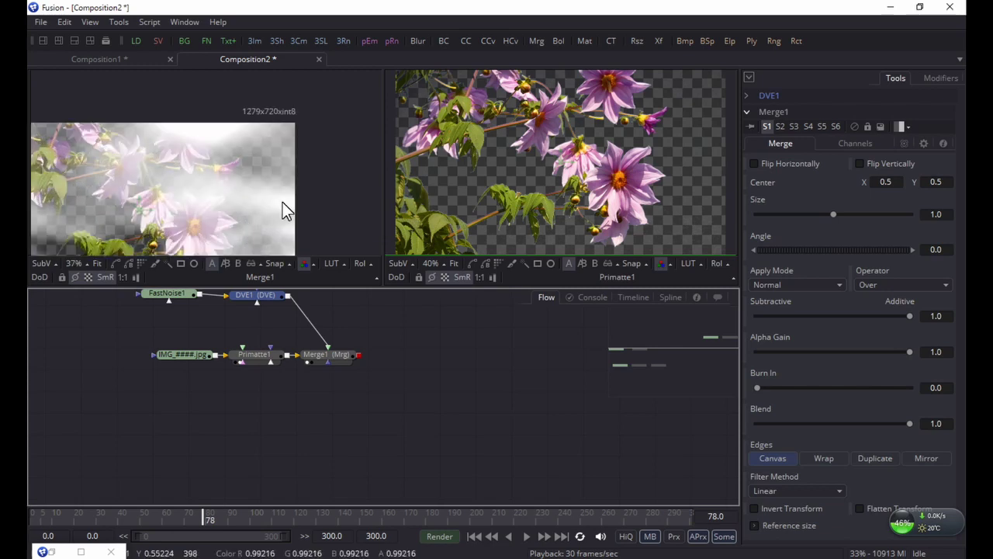
scroll(282, 201, down, 4)
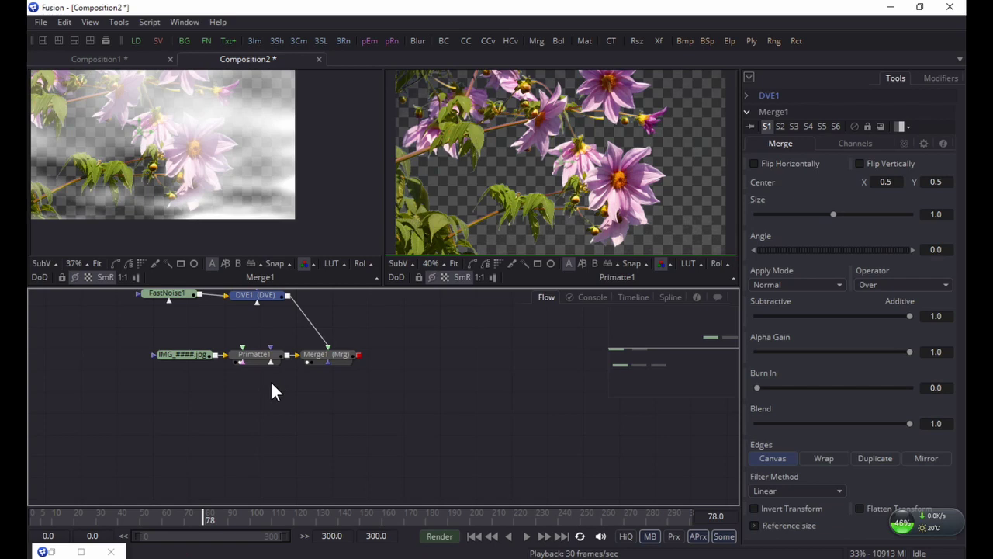
scroll(305, 400, up, 2)
- Detach Merge1 from Primatte1, place FastNoise1 and DVE1 below the photo nodes, and connect DVE1 as Merge1's background
mouse_move(319, 393)
mouse_down()
mouse_move(374, 387)
mouse_move(338, 387)
mouse_move(335, 398)
mouse_up()
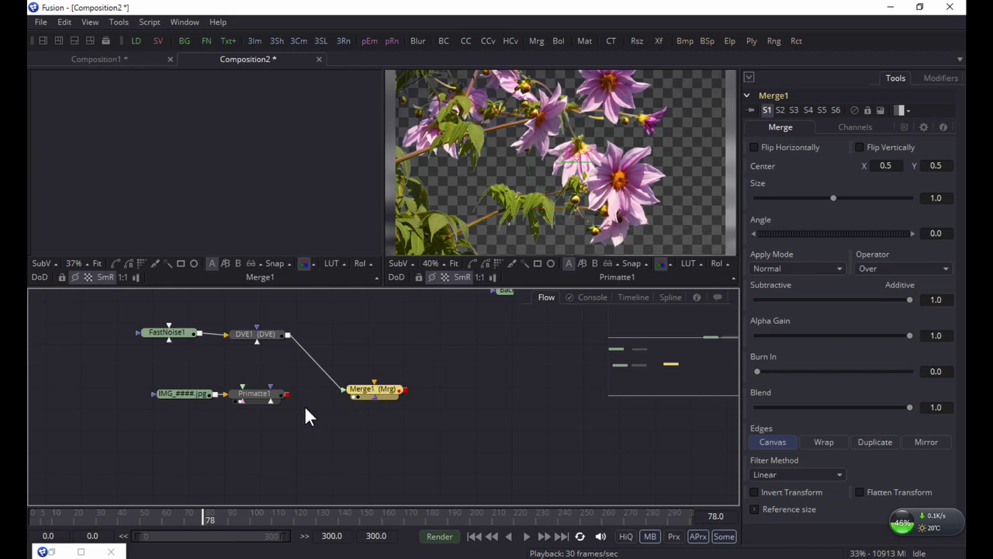
drag(362, 389, 370, 437)
drag(128, 322, 256, 432)
click(256, 432)
drag(377, 437, 364, 424)
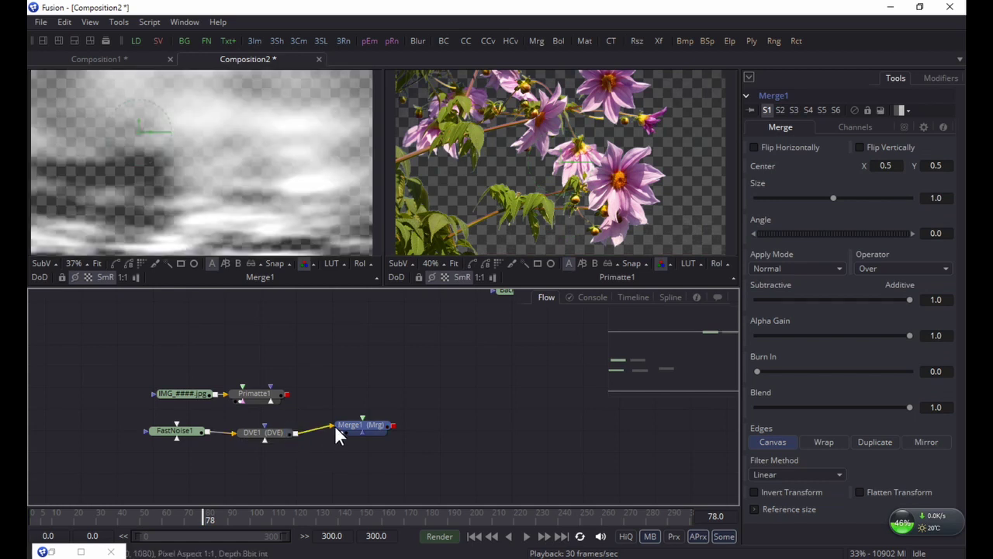
- Connect Primatte1 to Merge1's foreground input so the keyed flowers sit over the clouds
drag(283, 391, 367, 419)
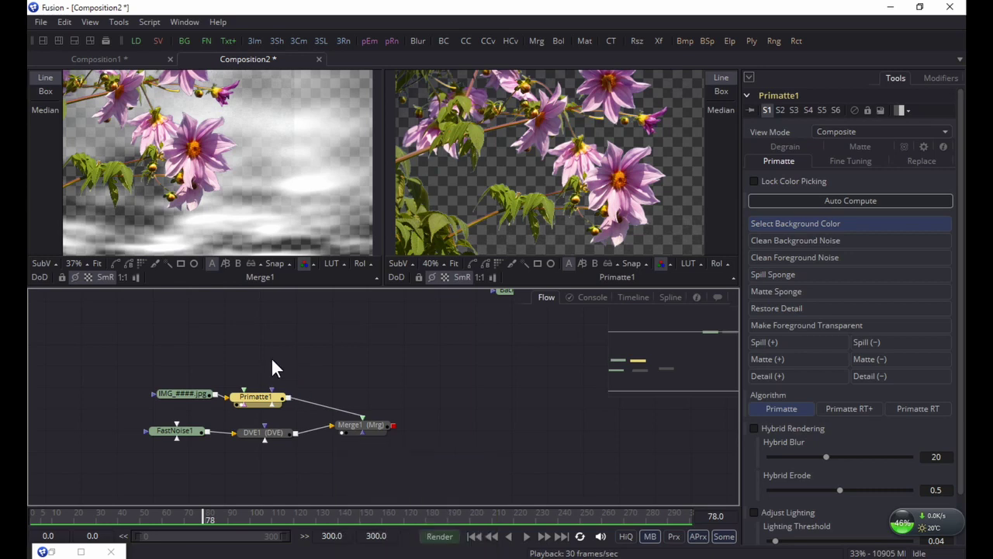
click(186, 183)
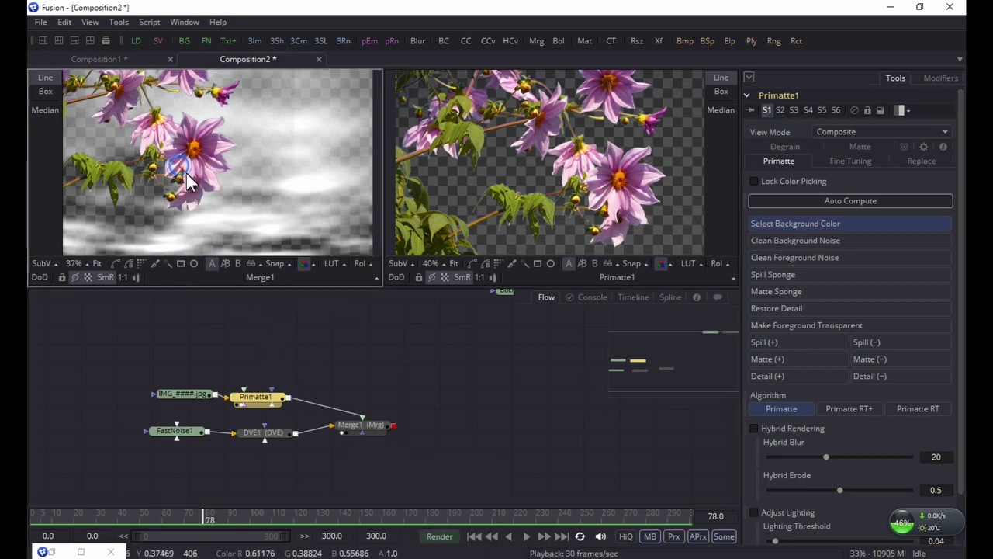
scroll(196, 185, down, 2)
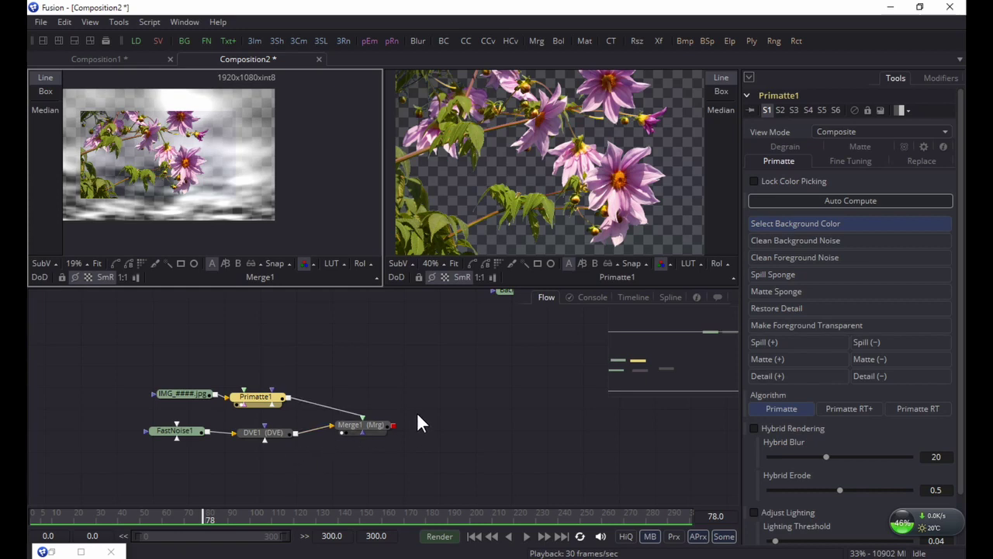
scroll(419, 419, up, 3)
scroll(465, 384, down, 2)
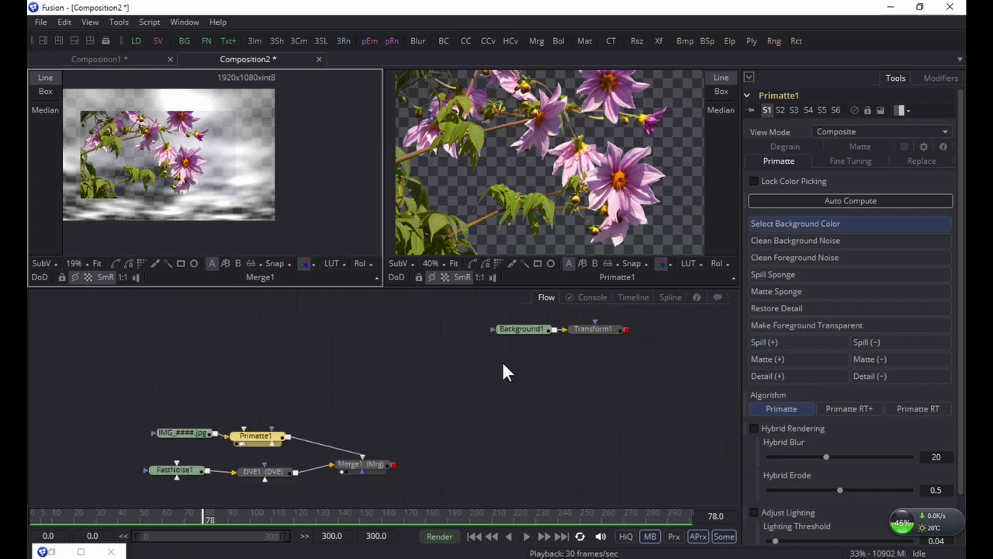
- Move the Background and Transform nodes closer to the other nodes and add a second Merge node beside Merge1
drag(455, 324, 637, 339)
drag(532, 336, 351, 382)
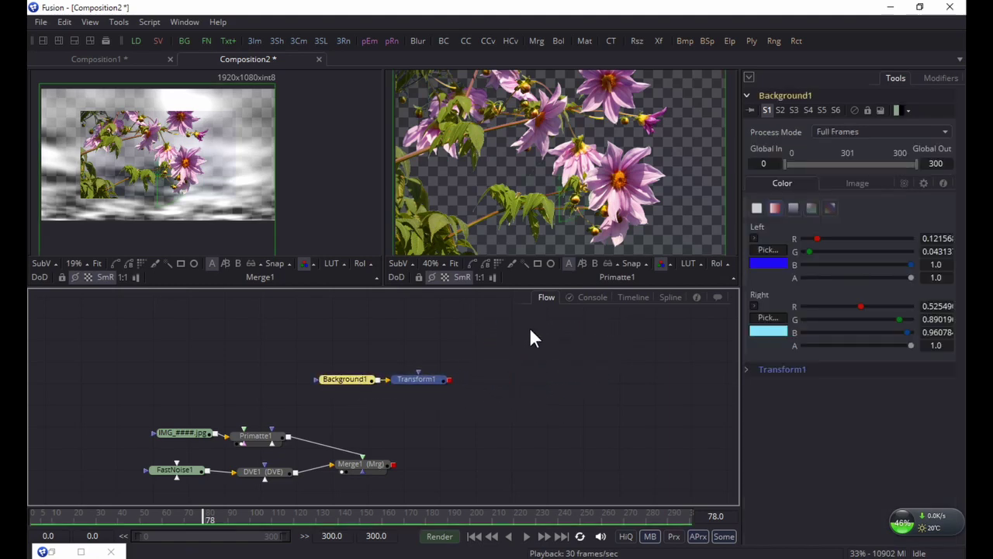
click(509, 378)
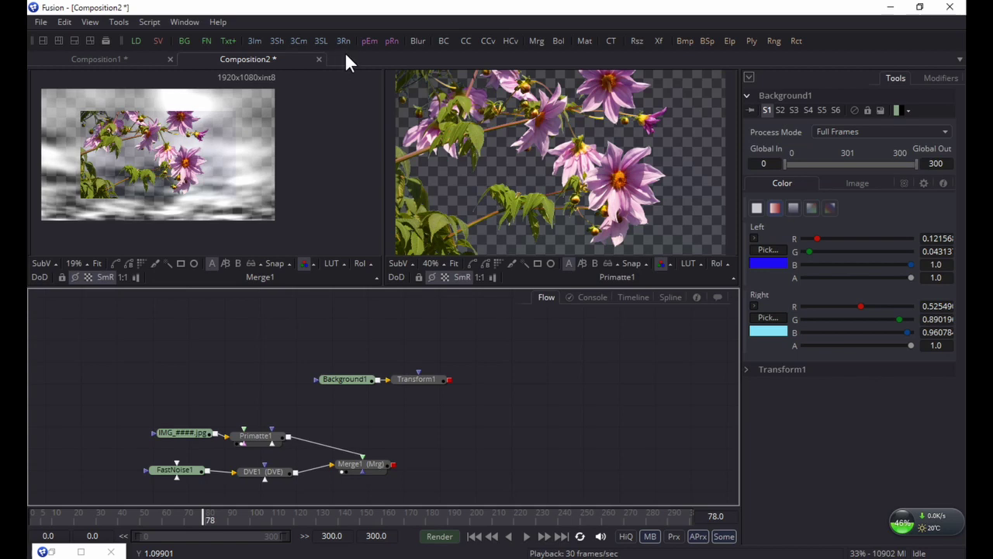
click(536, 41)
drag(490, 376, 499, 434)
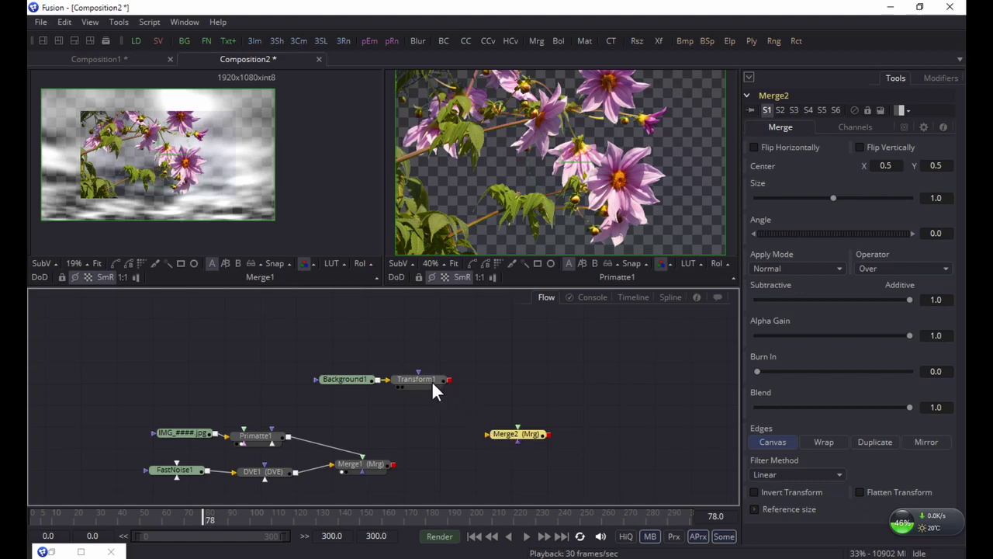
- Place the Background and Transform nodes together below the FastNoise, DVE and Merge1 row
mouse_move(449, 377)
mouse_down()
mouse_move(470, 414)
mouse_move(441, 378)
mouse_up()
drag(299, 368, 420, 393)
drag(354, 380, 327, 494)
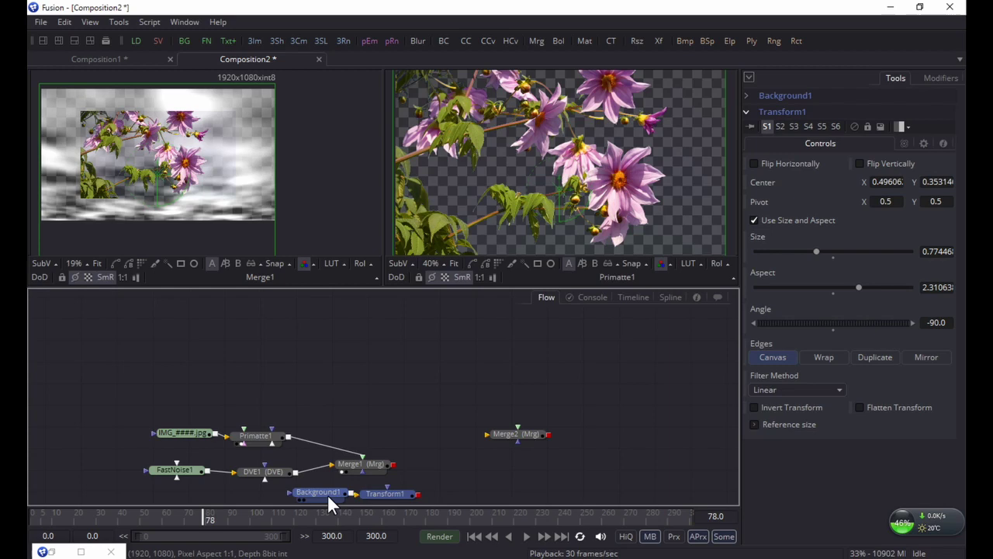
- Connect Transform1 as Merge2's background and Merge1 as its foreground, and show Merge2 in the second viewer
scroll(326, 493, down, 1)
drag(416, 475, 506, 458)
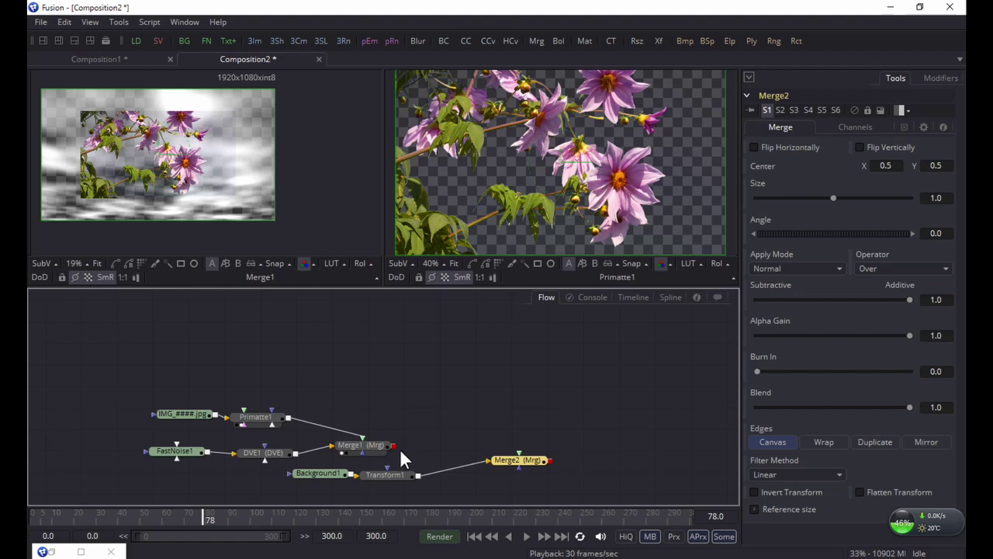
drag(392, 446, 500, 233)
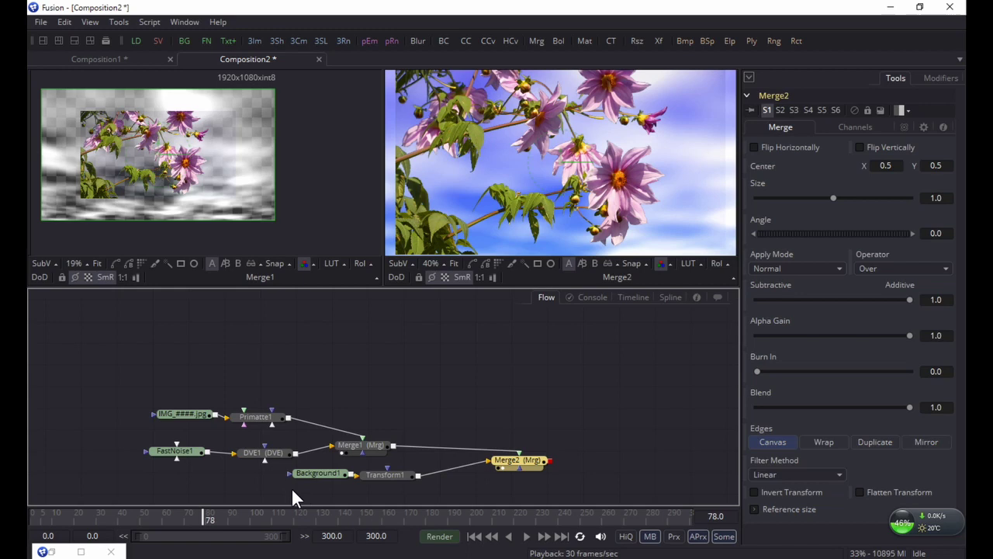
- Show Transform1 in the first viewer and adjust the gradient to a center X of about 0.508 and a size of about 0.76
drag(376, 479, 246, 221)
key(1)
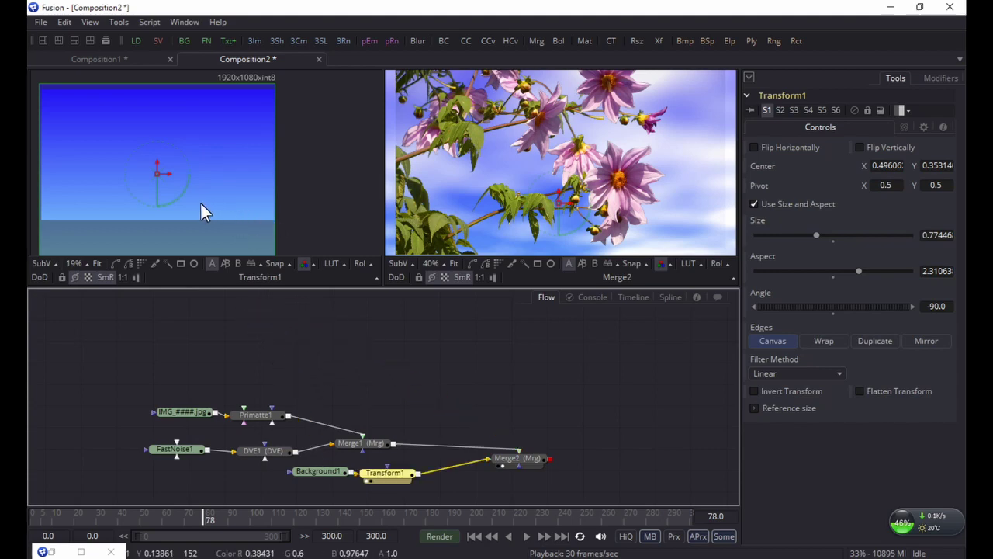
scroll(200, 205, down, 2)
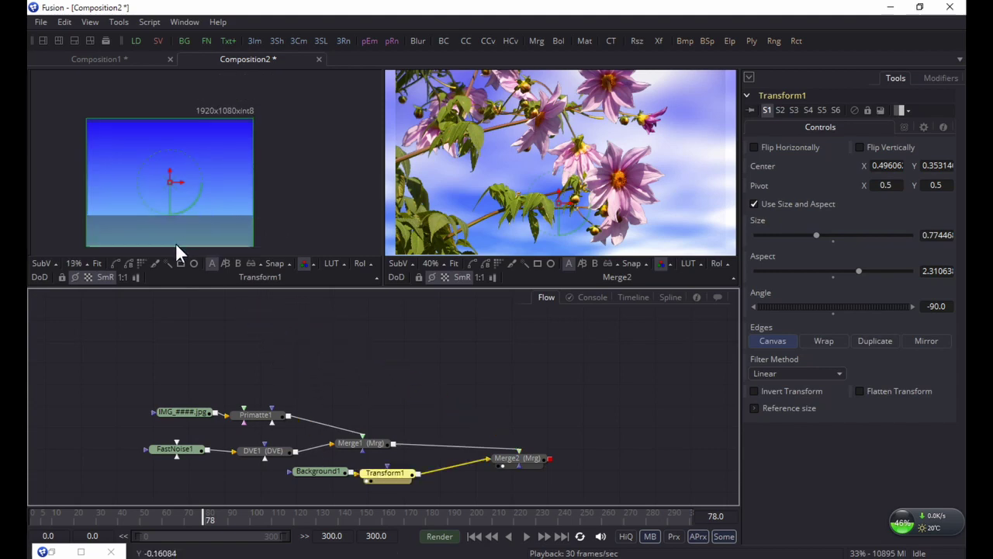
drag(175, 242, 175, 226)
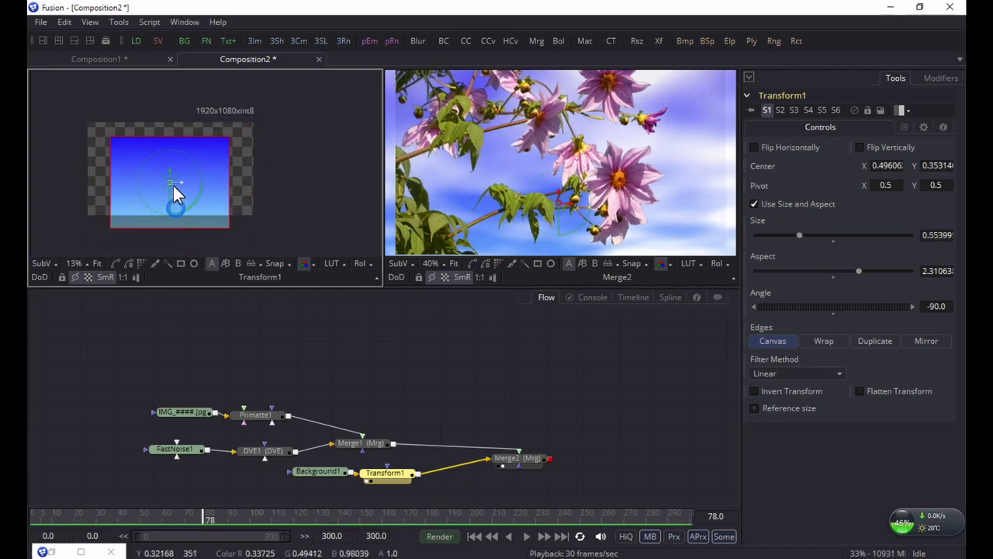
drag(172, 182, 174, 183)
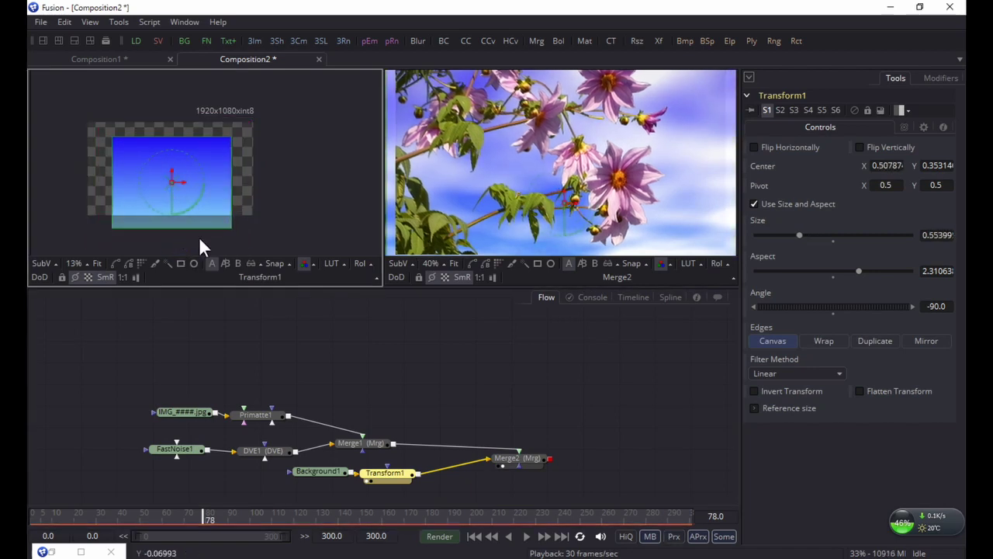
drag(187, 136, 187, 121)
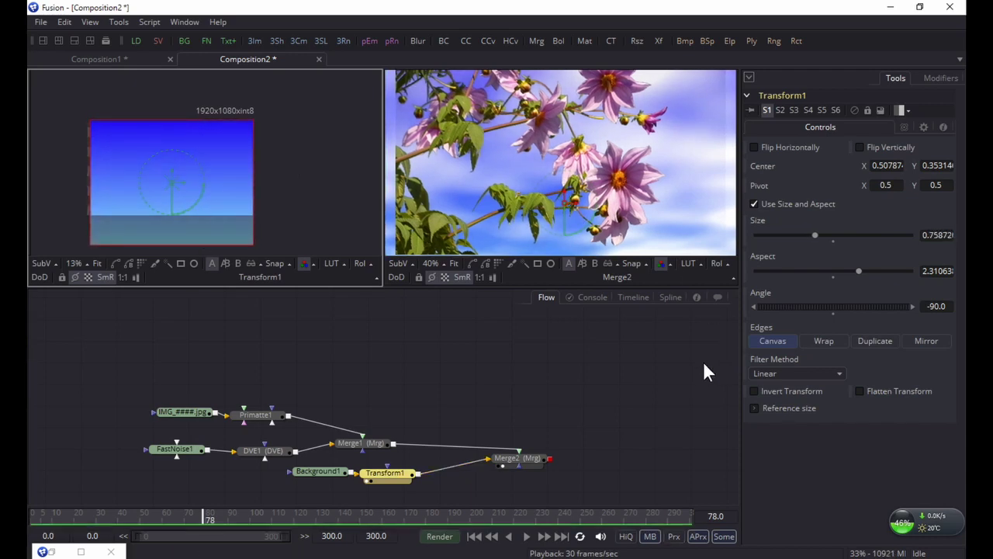
- Enlarge the flower foreground in Merge1 to a size of about 1.77 so it fills the frame
click(566, 200)
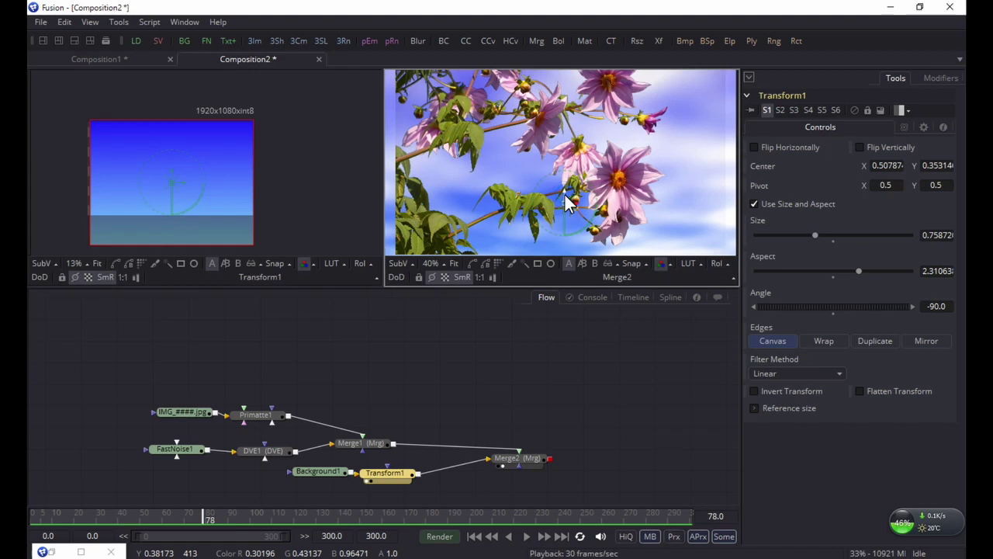
scroll(566, 200, down, 2)
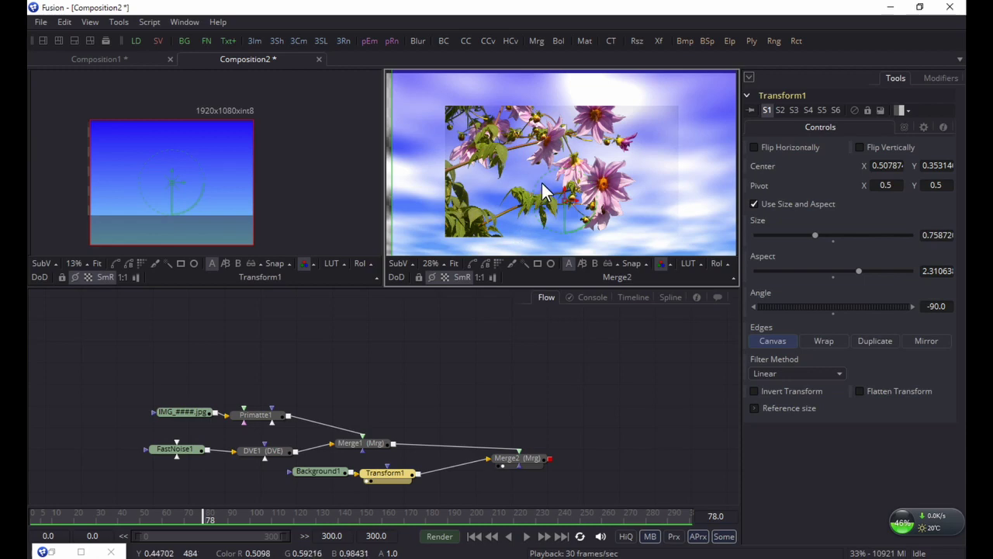
click(346, 441)
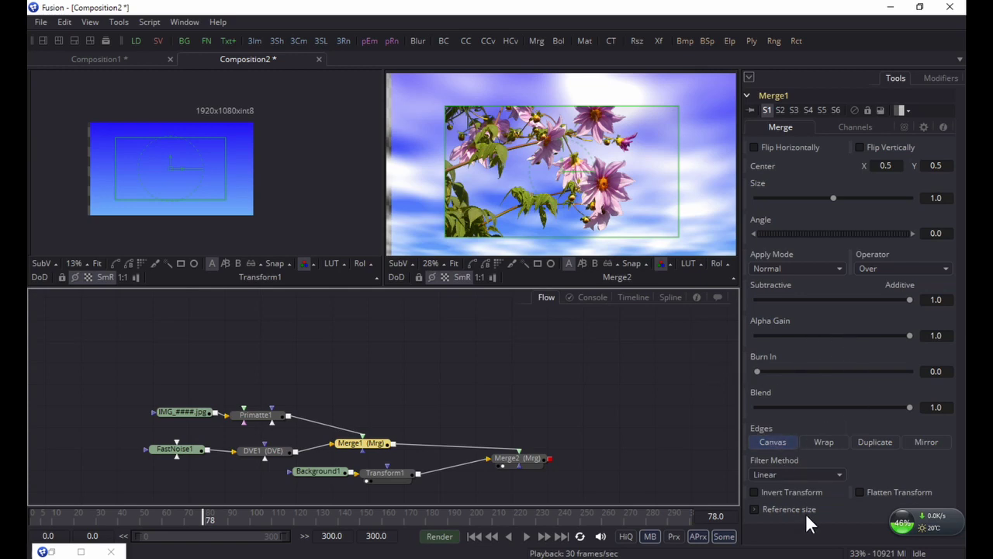
drag(834, 199, 848, 197)
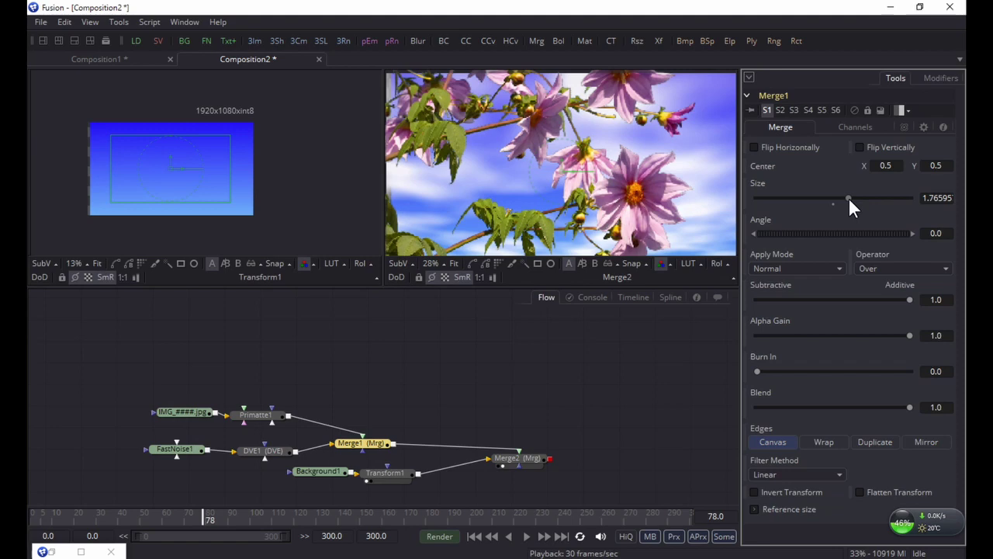
click(627, 450)
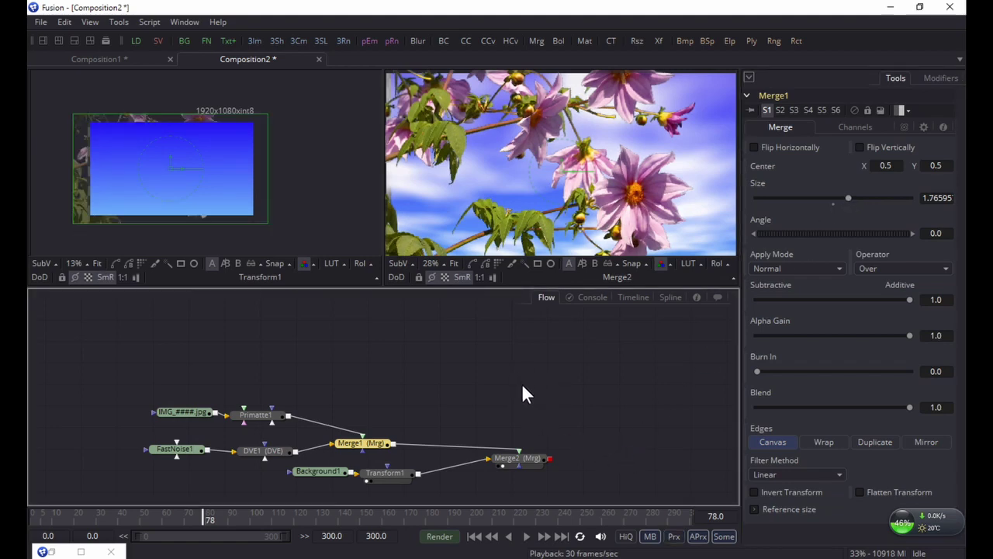
- Play the composition and lower Merge1's Subtractive/Additive value to about 0.587
click(518, 458)
click(526, 536)
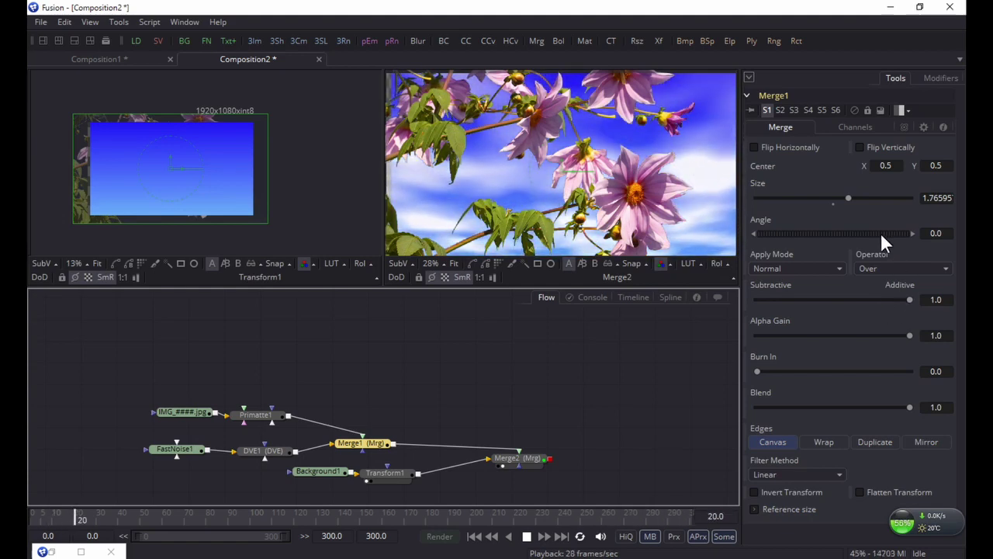
drag(900, 301, 841, 305)
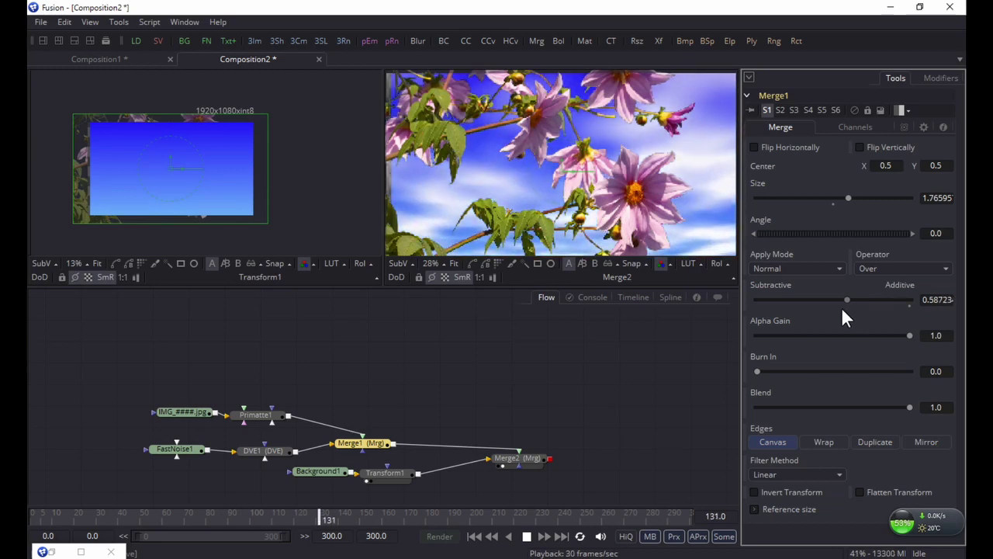
- Stop playback and add a Saver after Merge2 that outputs a QuickTime movie named 111 to the Desktop
click(519, 458)
key(space)
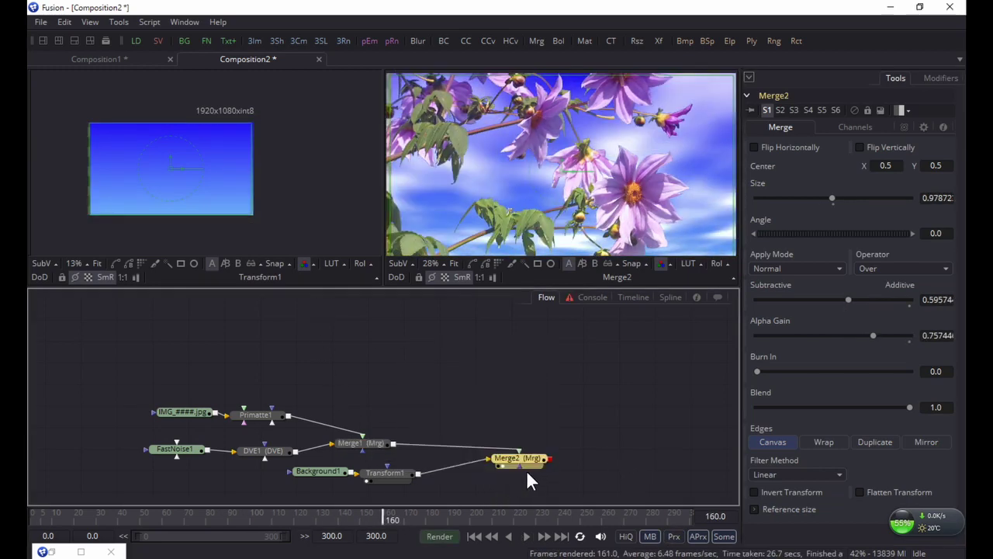
click(160, 40)
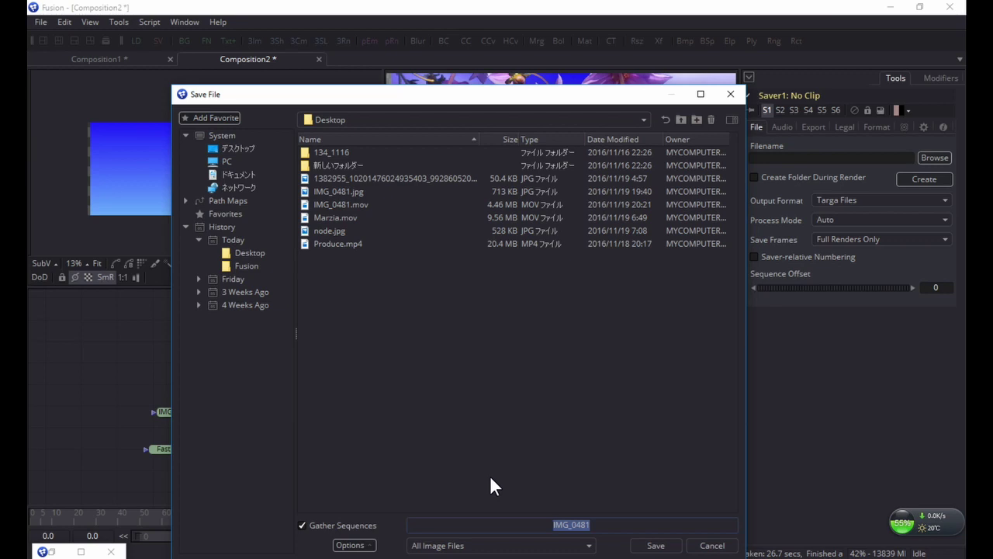
text(111)
click(587, 545)
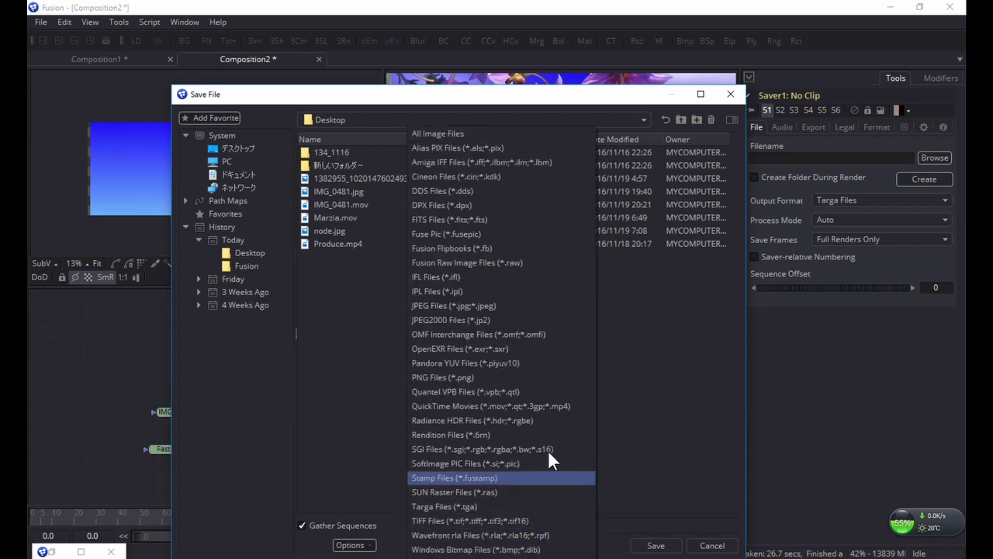
click(534, 405)
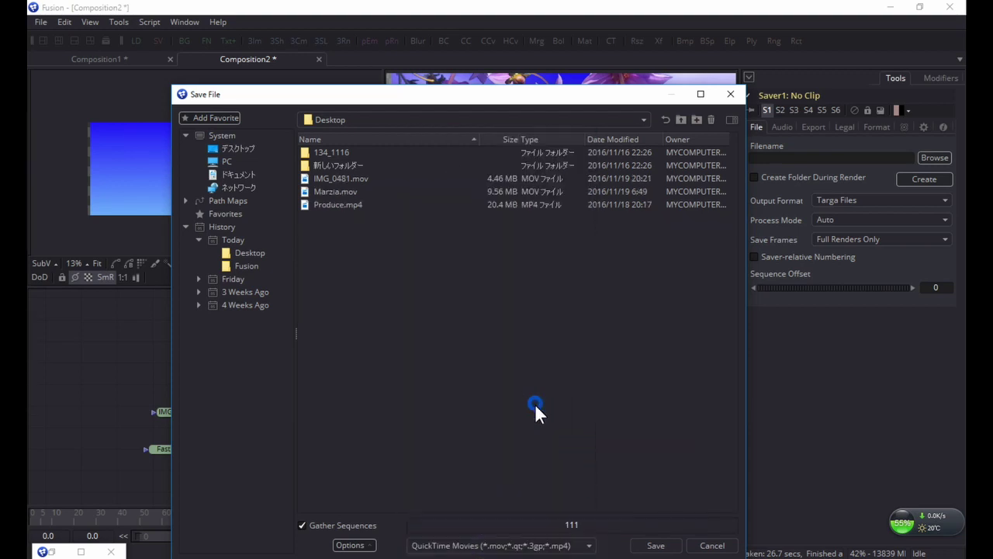
click(643, 546)
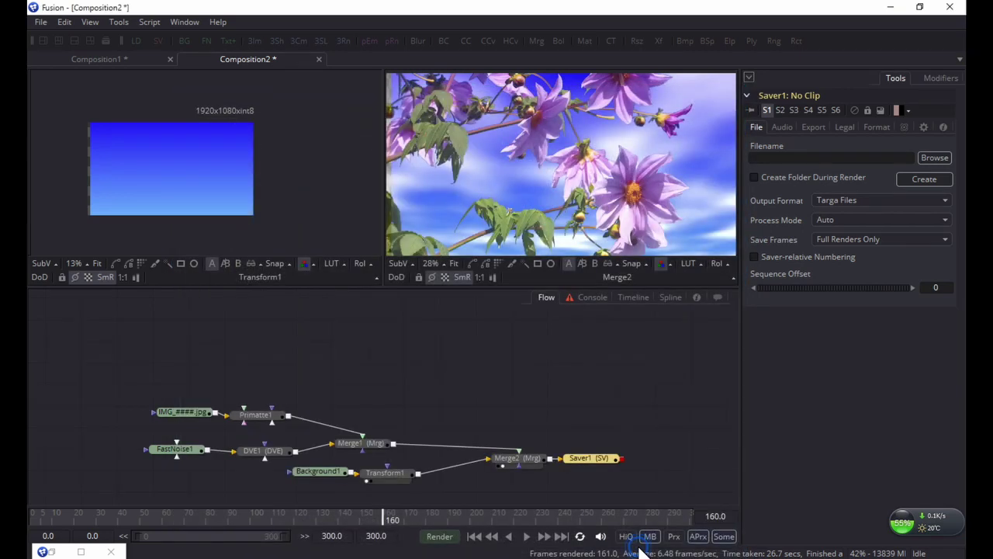
- Render the composition's frame range 0..300 at full size with the Final configuration
click(439, 536)
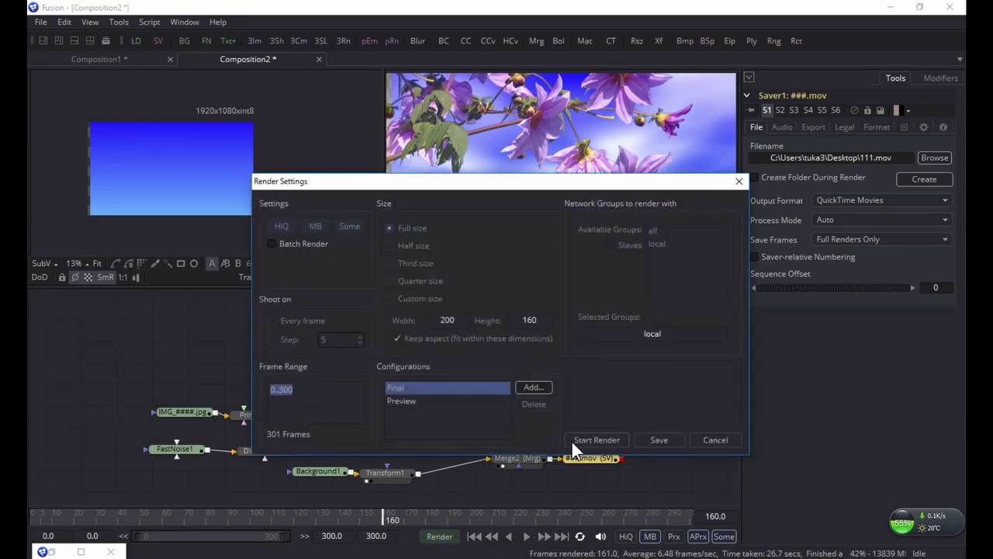
click(574, 437)
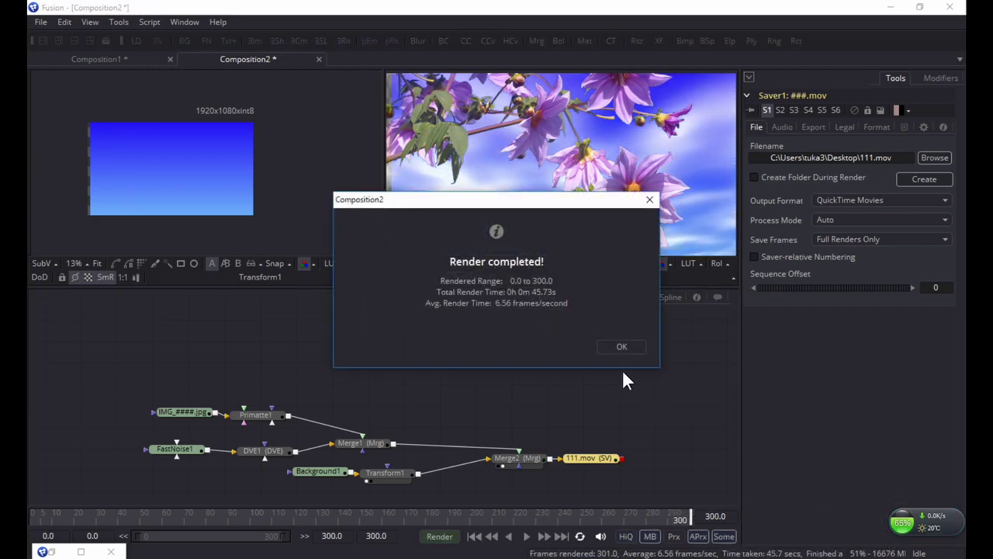
click(620, 348)
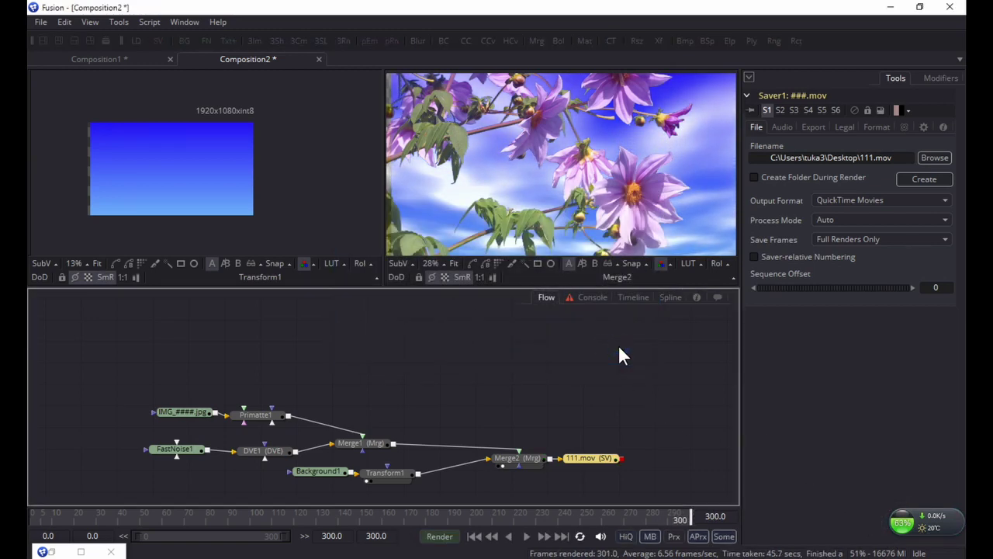
- Switch to the 映画 & テレビ player, watch the rendered movie 111 in a maximized window, and close the player
click(889, 14)
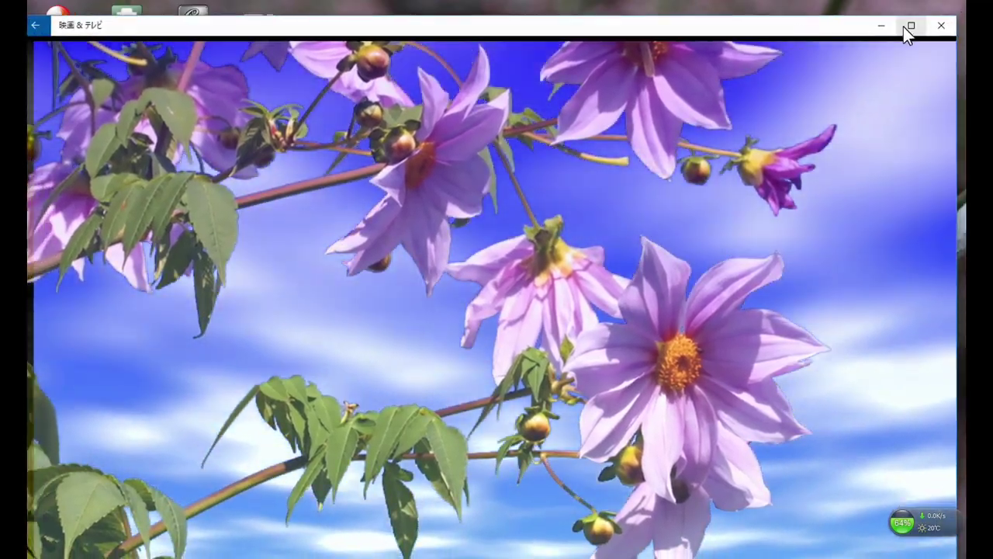
click(904, 27)
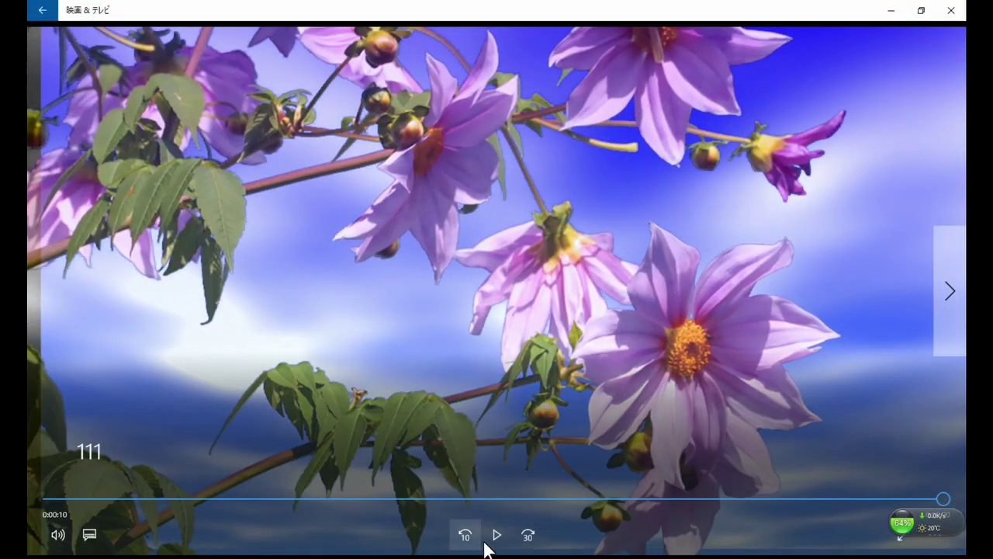
click(496, 537)
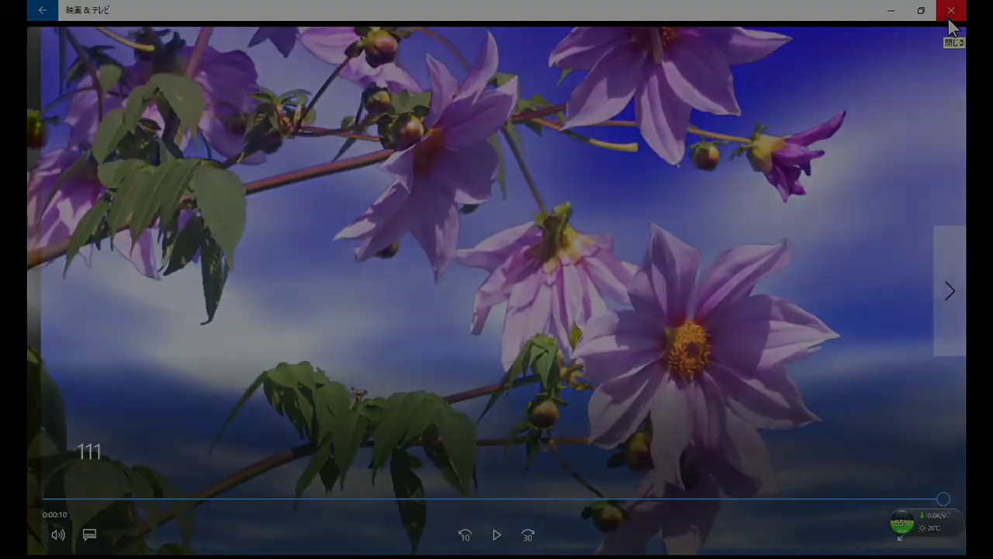
click(950, 16)
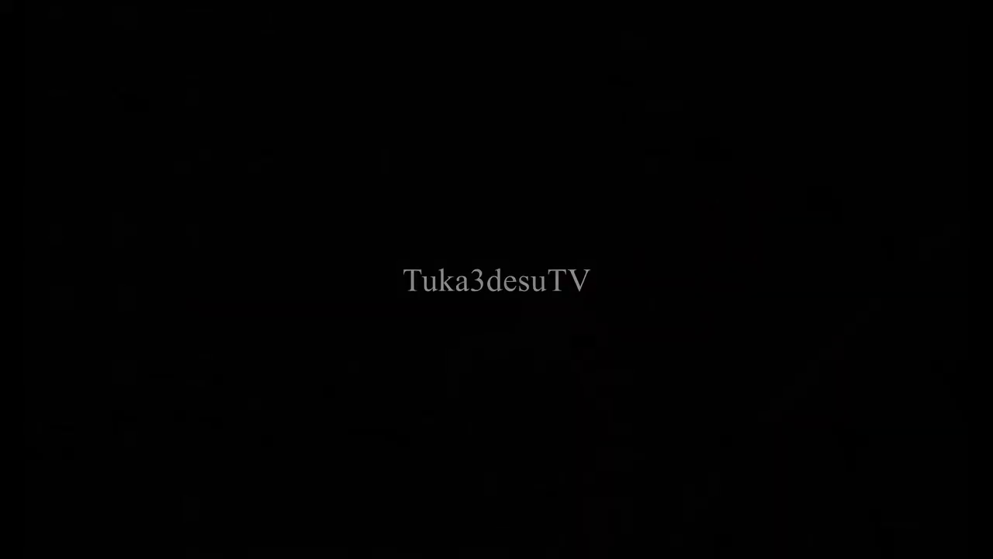